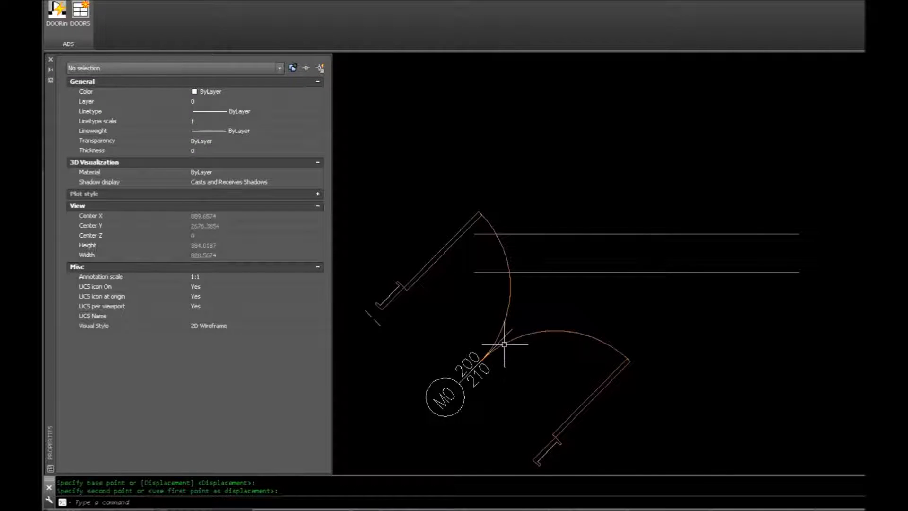
- Snap the double-door block's alignment onto the horizontal wall line, resetting its rotation to 0
{"action": "left_click", "coordinate": [504, 344]}
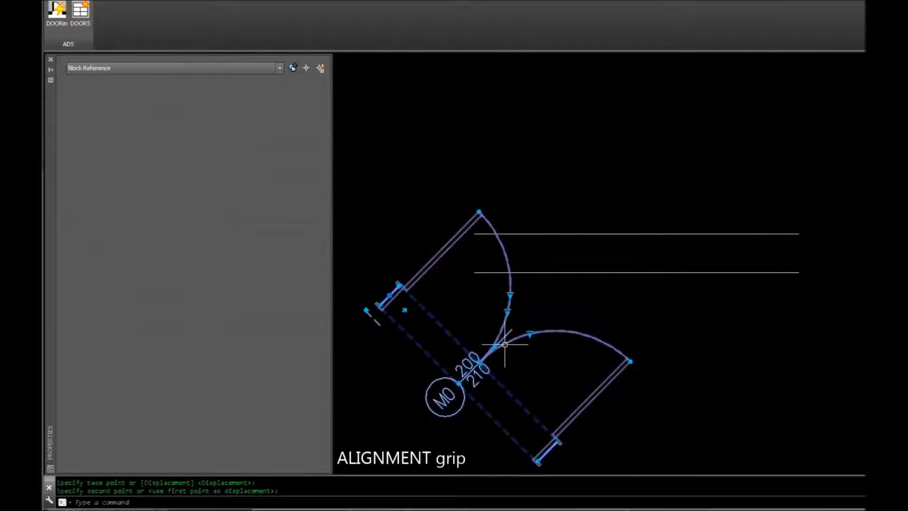
{"action": "left_click", "coordinate": [399, 285]}
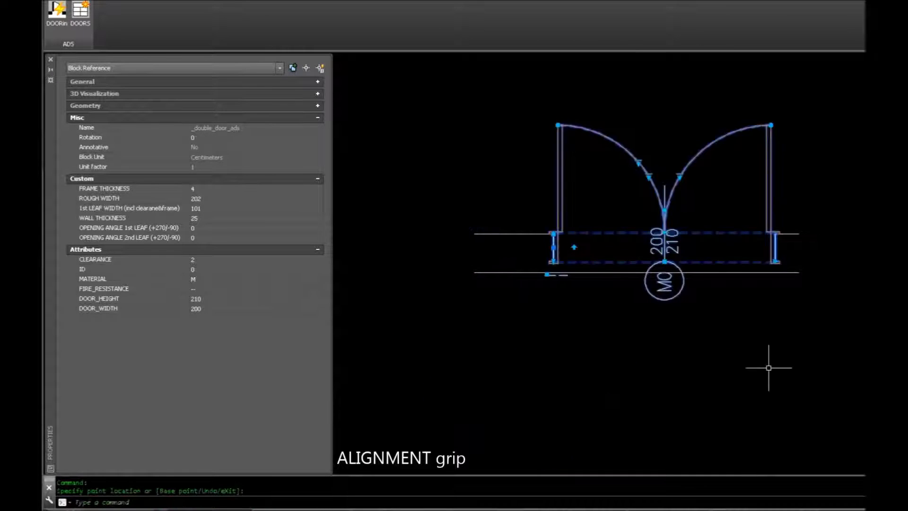
{"action": "key", "text": "Escape"}
{"action": "key", "text": "Escape"}
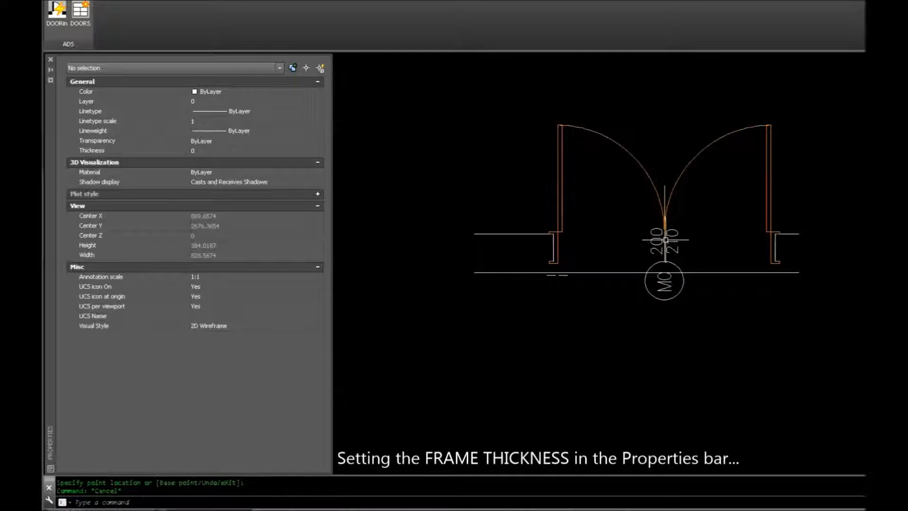
- Set the door's frame thickness to 12 in Properties
{"action": "left_click", "coordinate": [666, 240]}
{"action": "left_click", "coordinate": [204, 192]}
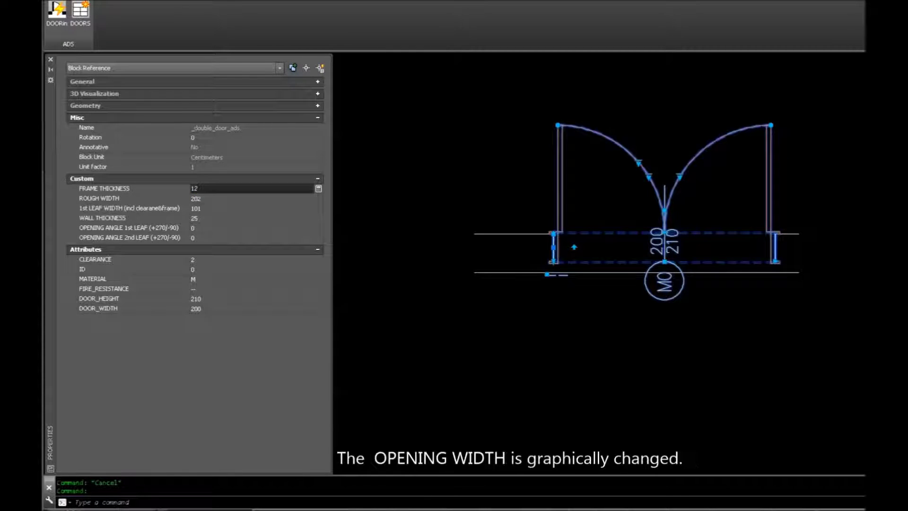
{"action": "left_click", "coordinate": [204, 197]}
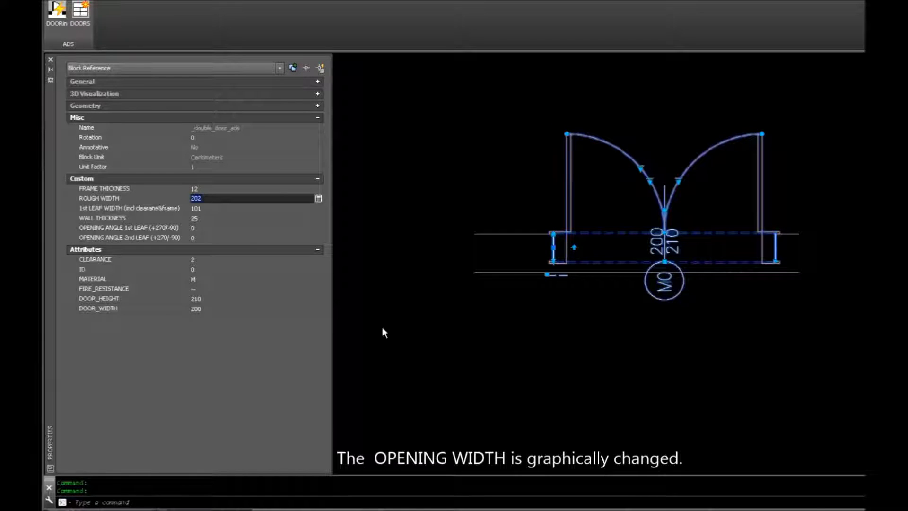
{"action": "key", "text": "Escape"}
{"action": "key", "text": "Escape"}
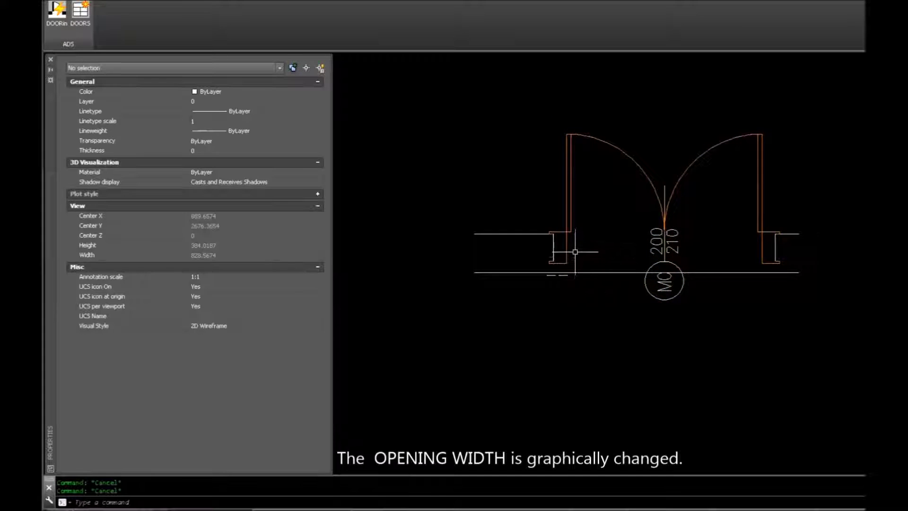
- Set the clearance to 0 and regenerate so the width label reads 202
{"action": "left_click", "coordinate": [567, 245]}
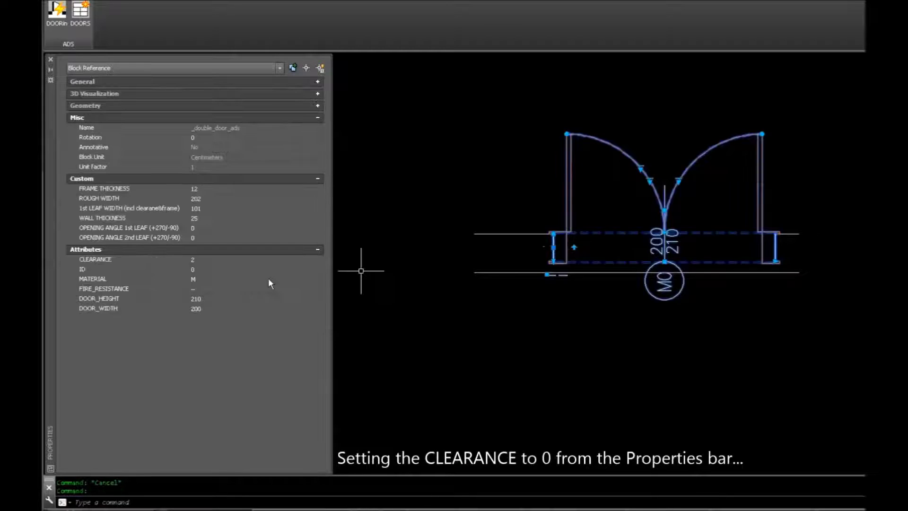
{"action": "left_click", "coordinate": [201, 261]}
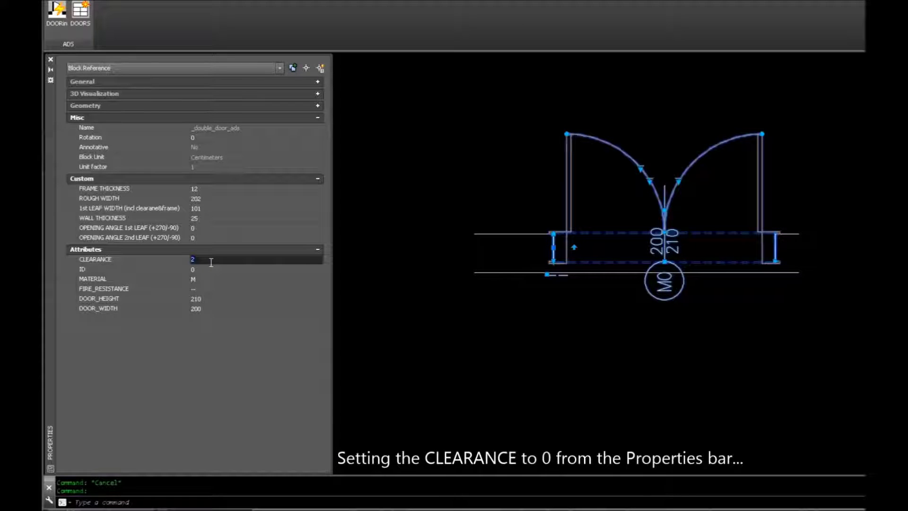
{"action": "type", "text": "0"}
{"action": "key", "text": "Return"}
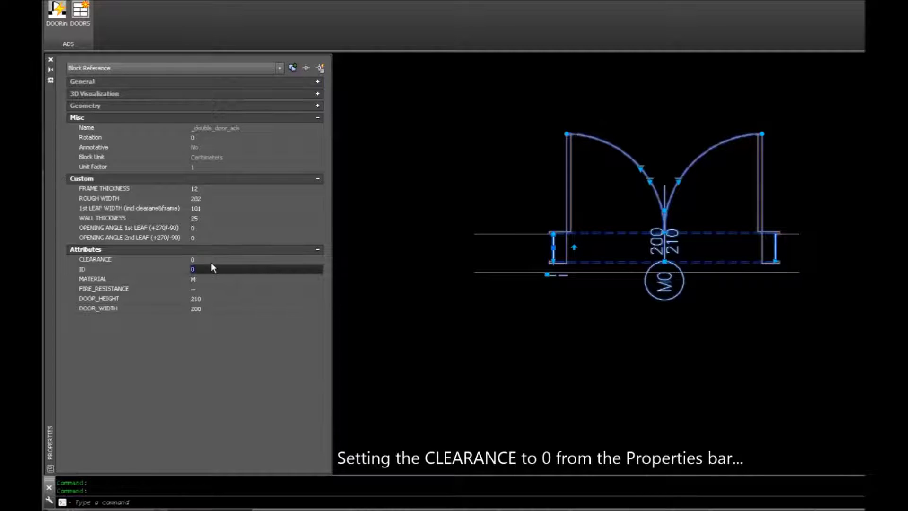
{"action": "key", "text": "Escape"}
{"action": "type", "text": "RE"}
{"action": "key", "text": "Return"}
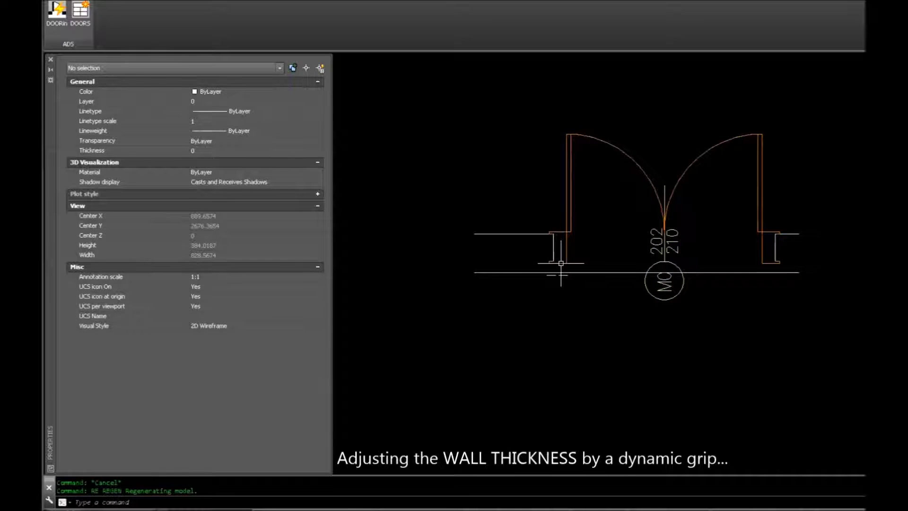
- Adjust the wall-thickness grip, then set the door's wall thickness to 12 in Properties
{"action": "left_click", "coordinate": [560, 264]}
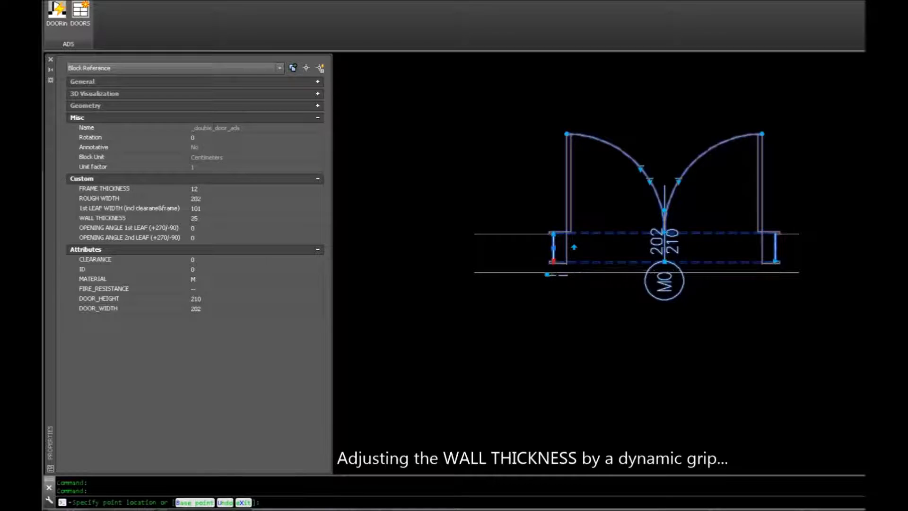
{"action": "key", "text": "Escape"}
{"action": "key", "text": "Escape"}
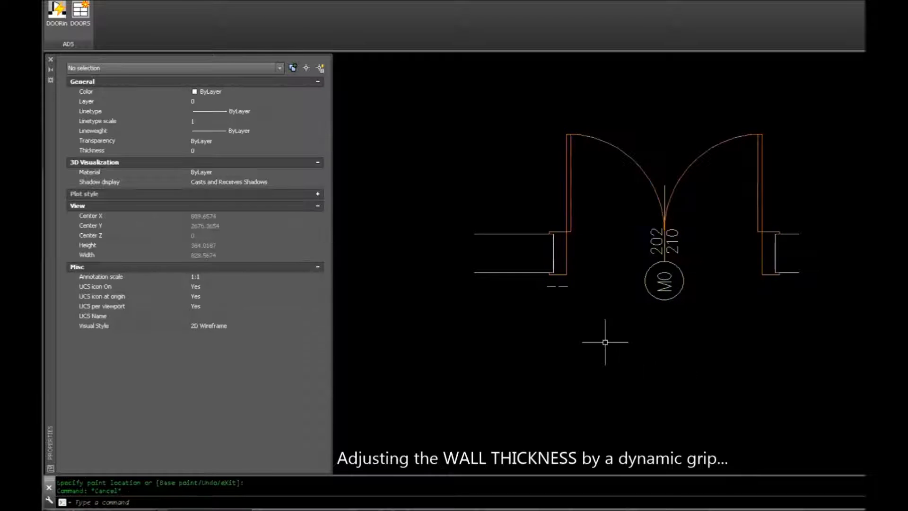
{"action": "left_click", "coordinate": [567, 263]}
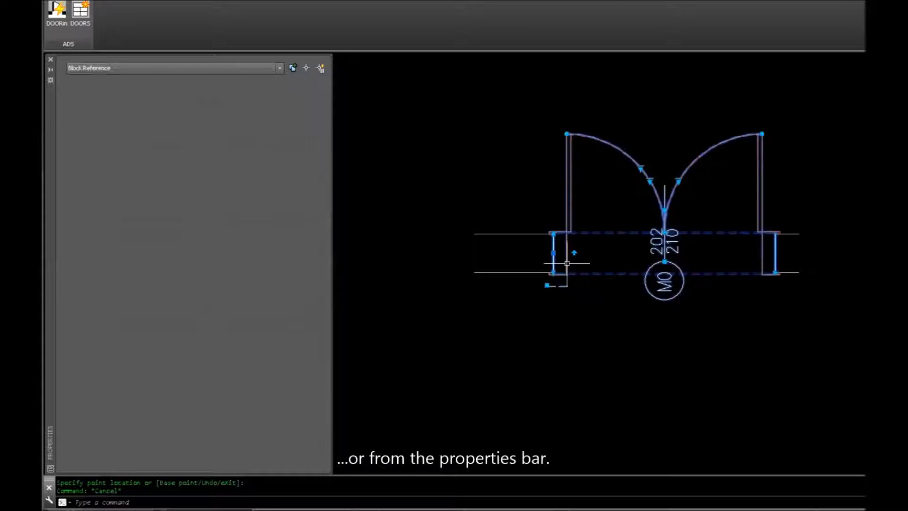
{"action": "left_click", "coordinate": [211, 220]}
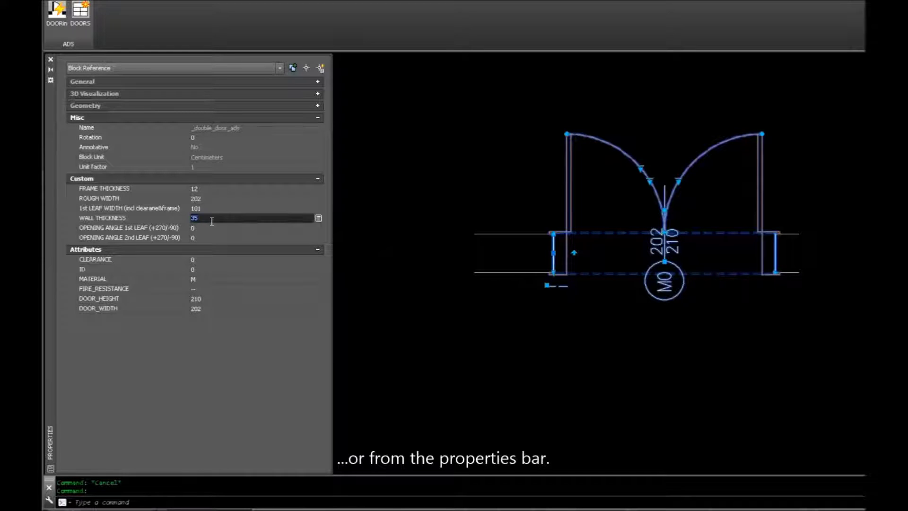
{"action": "type", "text": "12"}
{"action": "left_click", "coordinate": [212, 224]}
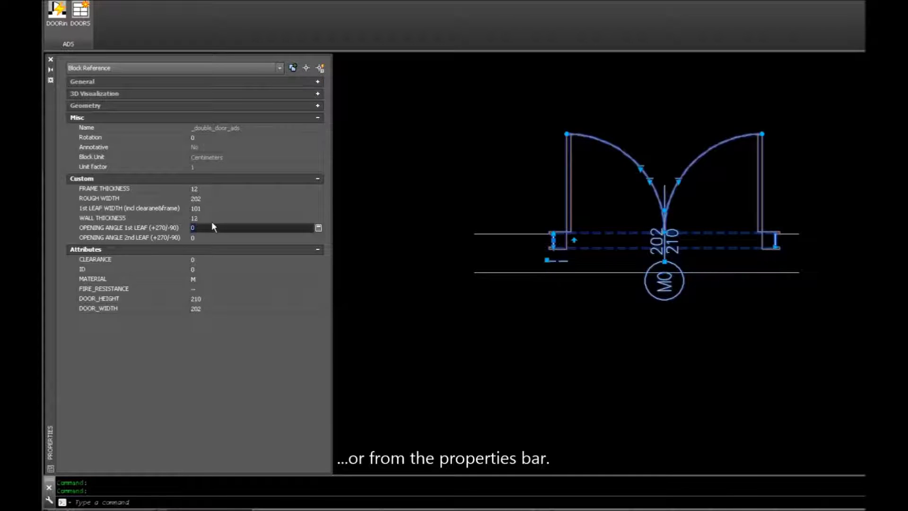
{"action": "key", "text": "Escape"}
{"action": "key", "text": "Escape"}
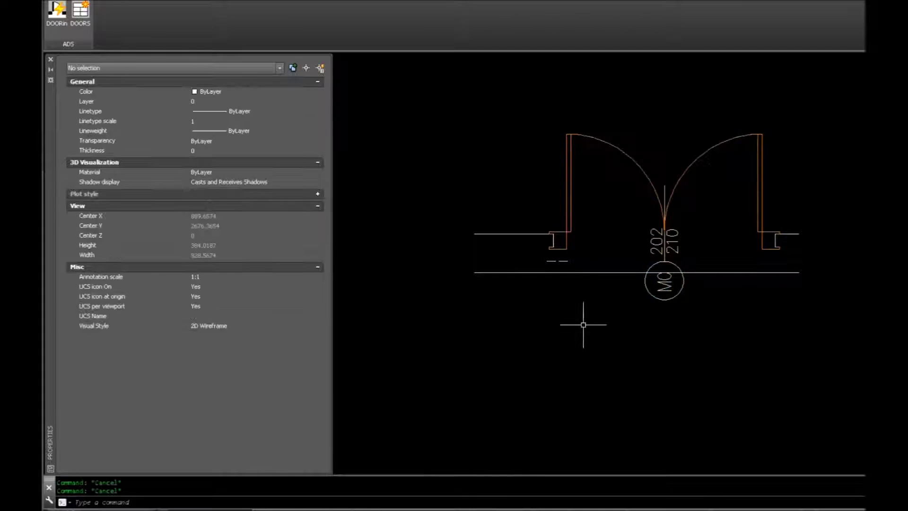
- Stretch the wall-thickness grip back to 35 so the door spans the full wall
{"action": "left_click", "coordinate": [567, 232]}
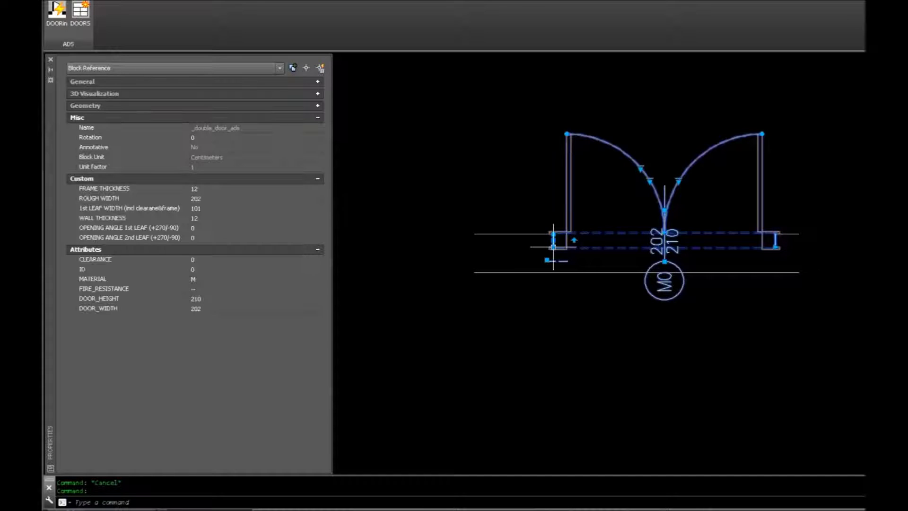
{"action": "left_click", "coordinate": [776, 246]}
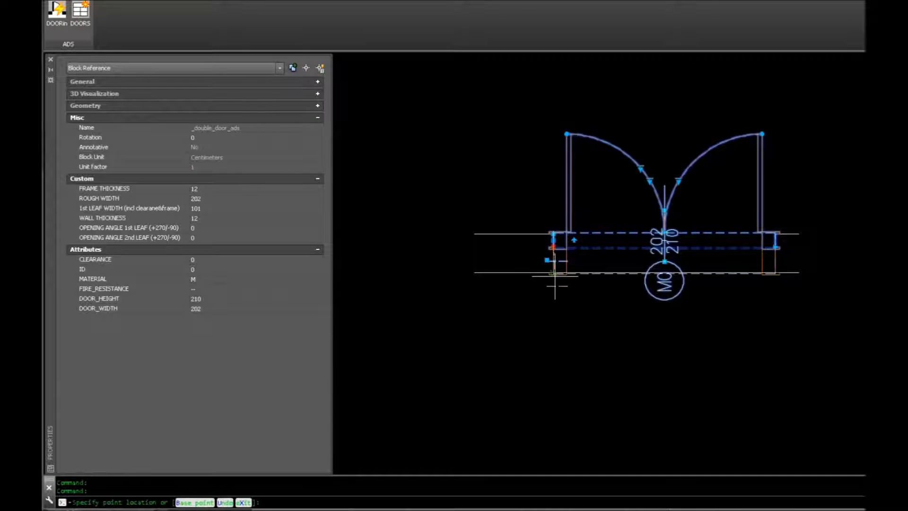
{"action": "key", "text": "Escape"}
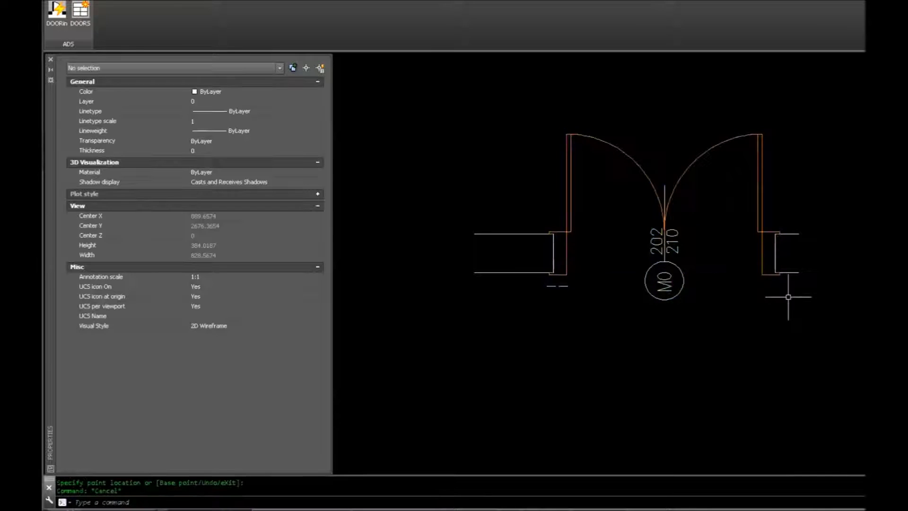
{"action": "left_click", "coordinate": [763, 273]}
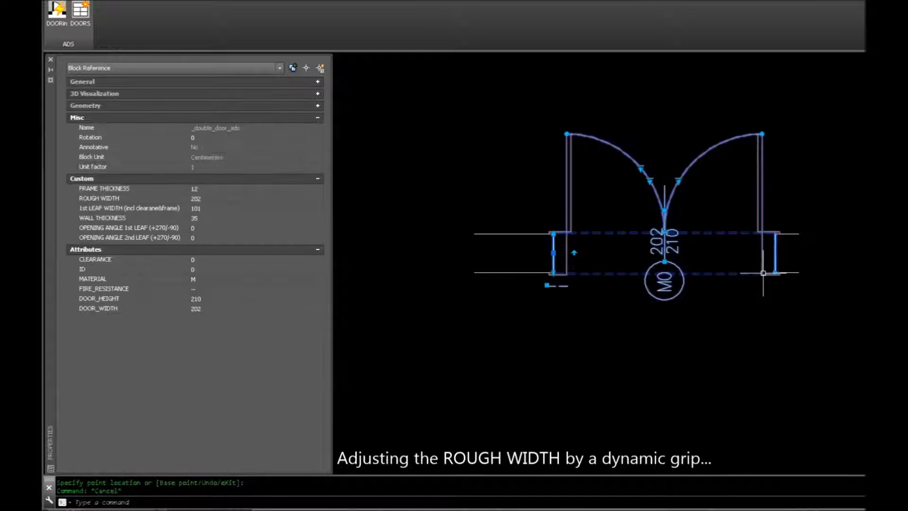
- Drag the rough-width grip to narrow the opening to about 149 and regenerate
{"action": "left_click", "coordinate": [775, 273]}
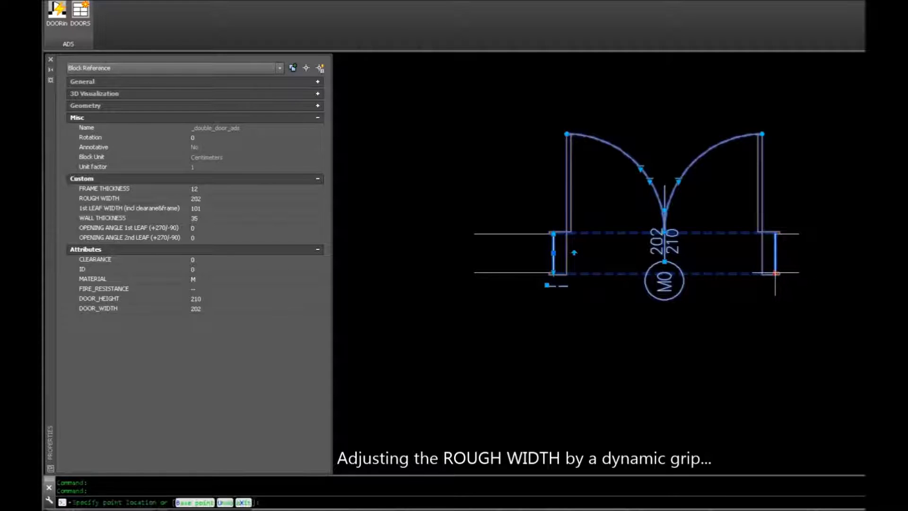
{"action": "left_click", "coordinate": [718, 291]}
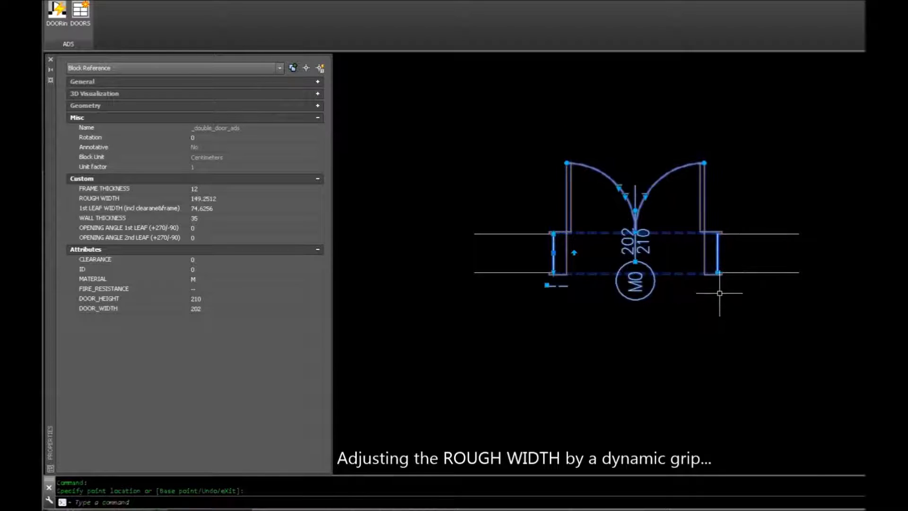
{"action": "key", "text": "Escape"}
{"action": "key", "text": "Return"}
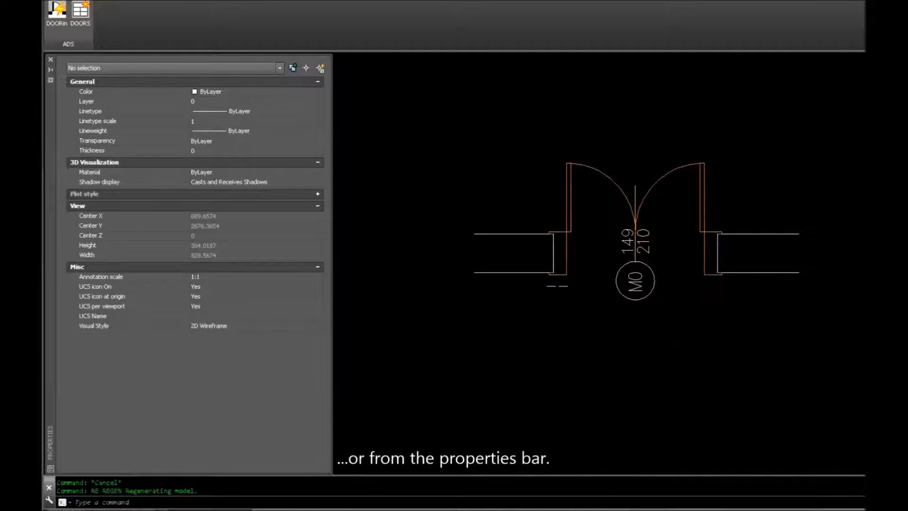
- Set rough width 220 and first leaf width 110, regenerating so the label reads 220
{"action": "left_click", "coordinate": [713, 274]}
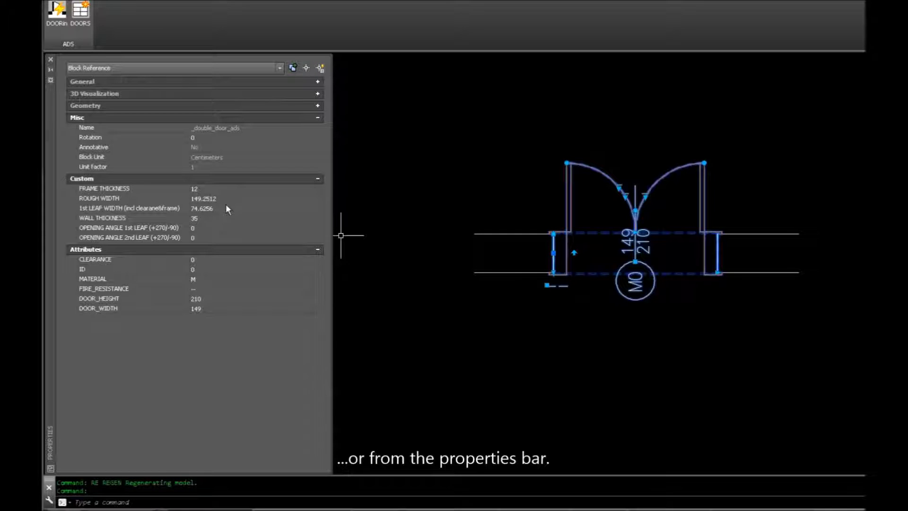
{"action": "left_click", "coordinate": [226, 200]}
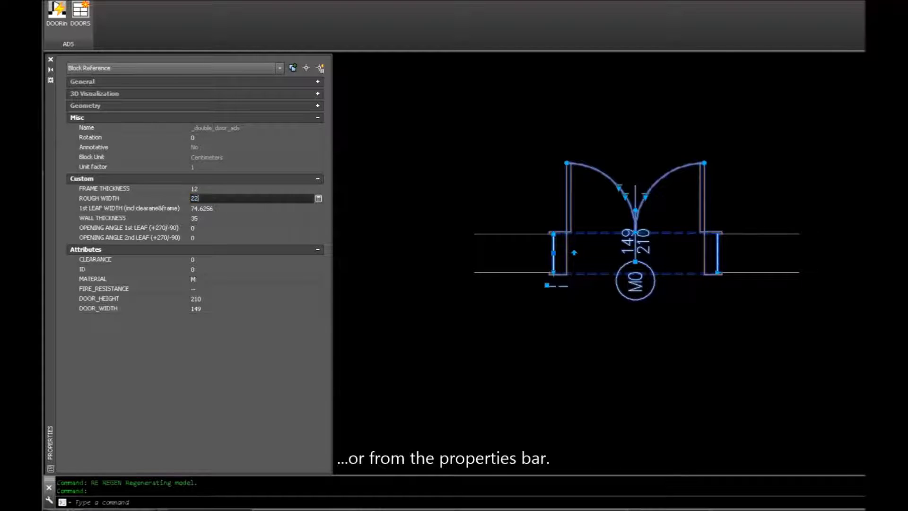
{"action": "type", "text": "0"}
{"action": "key", "text": "Return"}
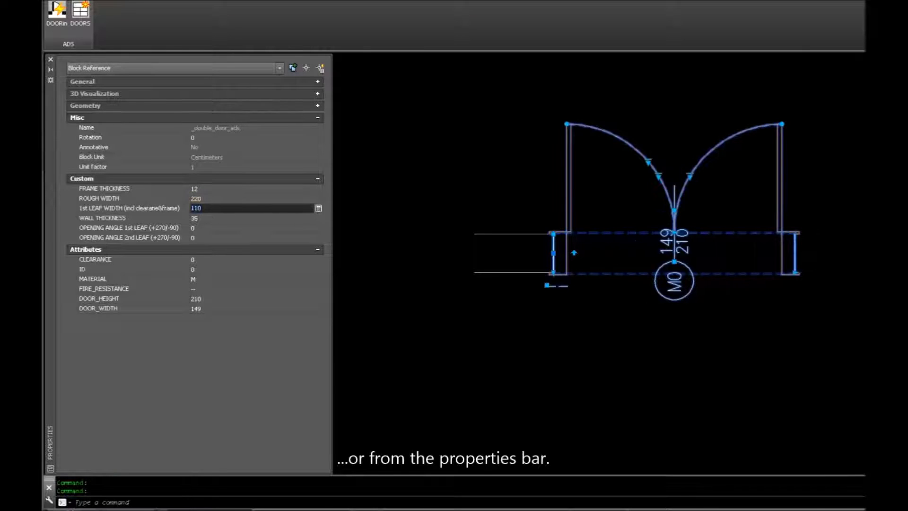
{"action": "key", "text": "Escape"}
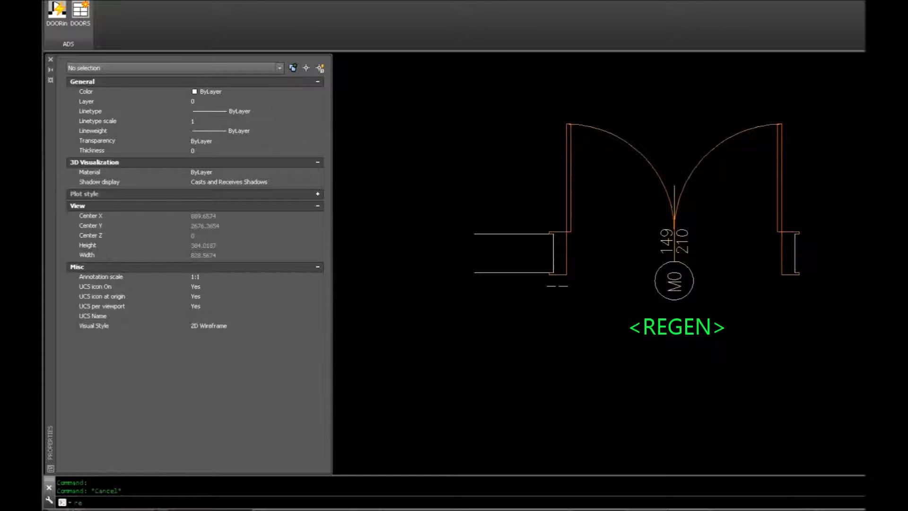
{"action": "key", "text": "Return"}
- Drag the first-leaf grip to widen that leaf to about 153
{"action": "left_click", "coordinate": [688, 268]}
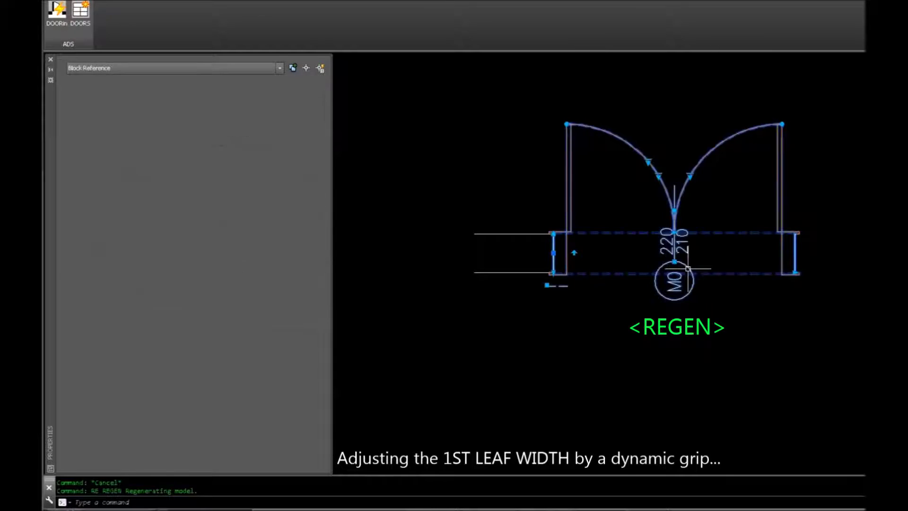
{"action": "left_click", "coordinate": [675, 233]}
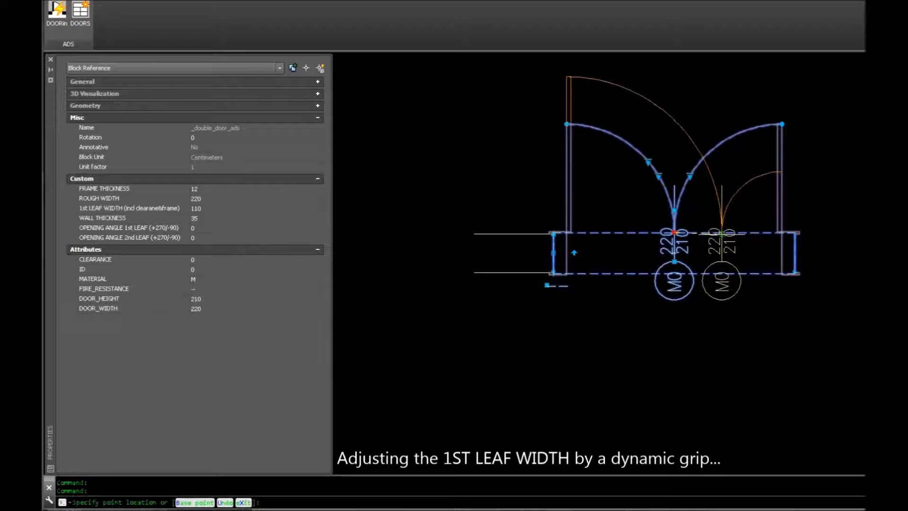
{"action": "left_click", "coordinate": [737, 285]}
{"action": "key", "text": "Escape"}
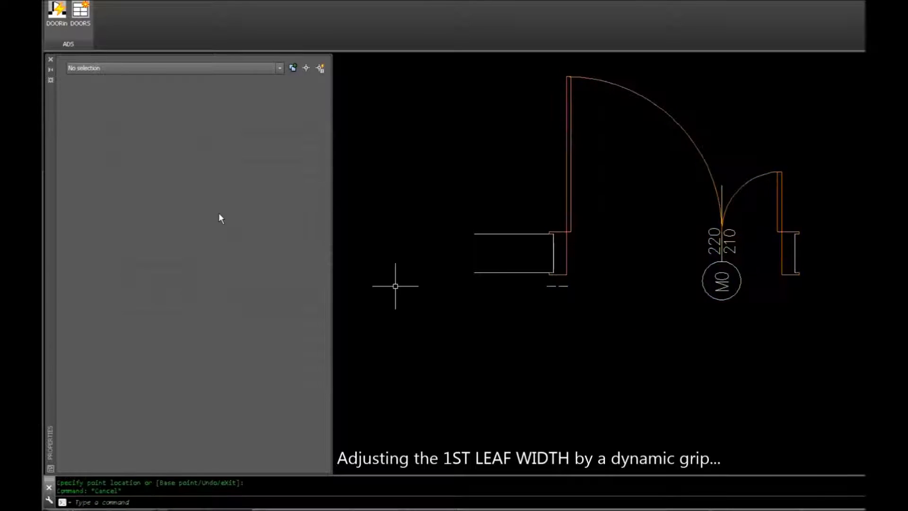
- Set the first leaf width to 100 in Properties, making both leaves near-equal
{"action": "left_click", "coordinate": [727, 207]}
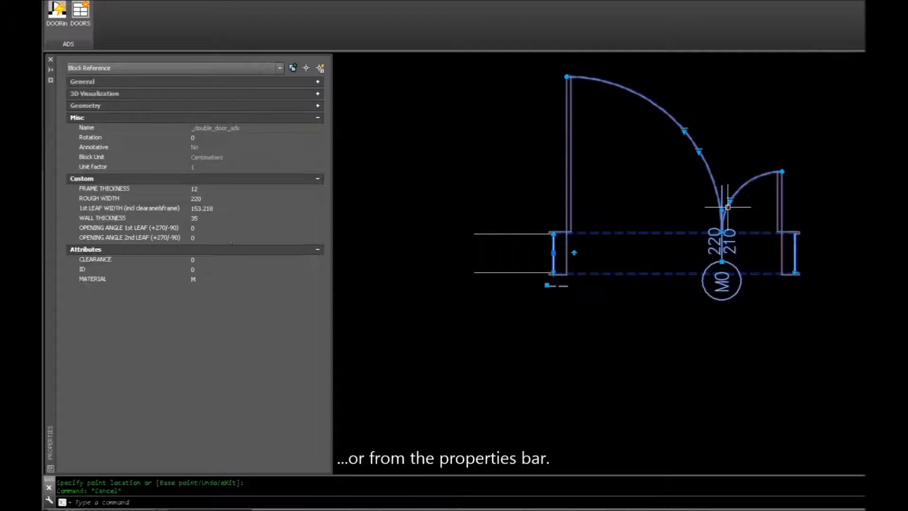
{"action": "left_click", "coordinate": [218, 211]}
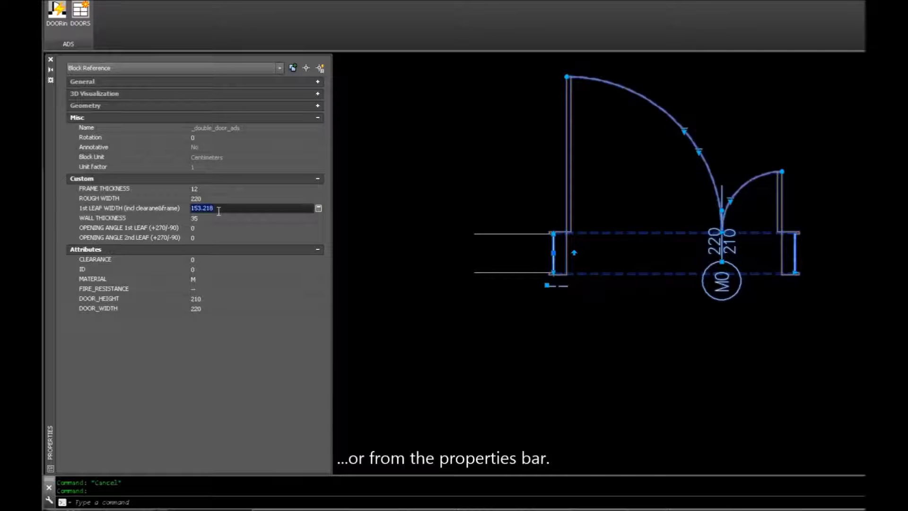
{"action": "type", "text": "100"}
{"action": "key", "text": "Tab"}
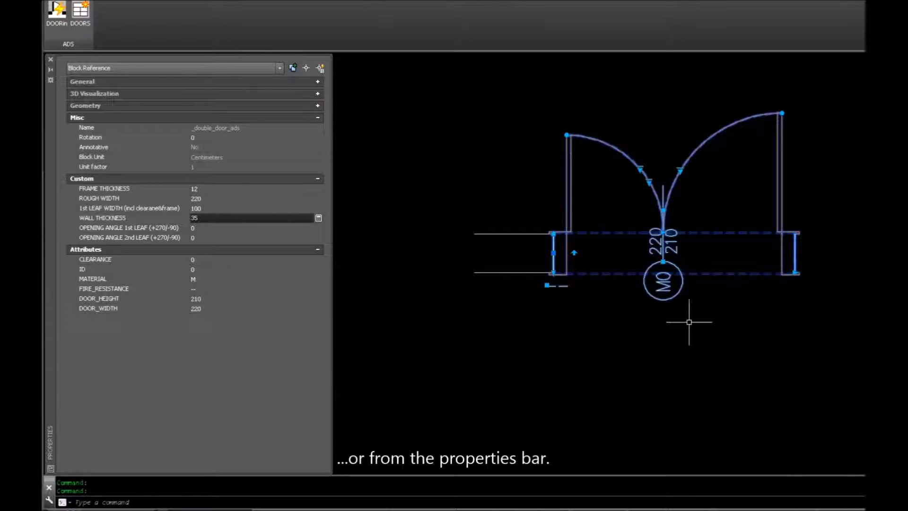
{"action": "key", "text": "Escape"}
{"action": "key", "text": "Escape"}
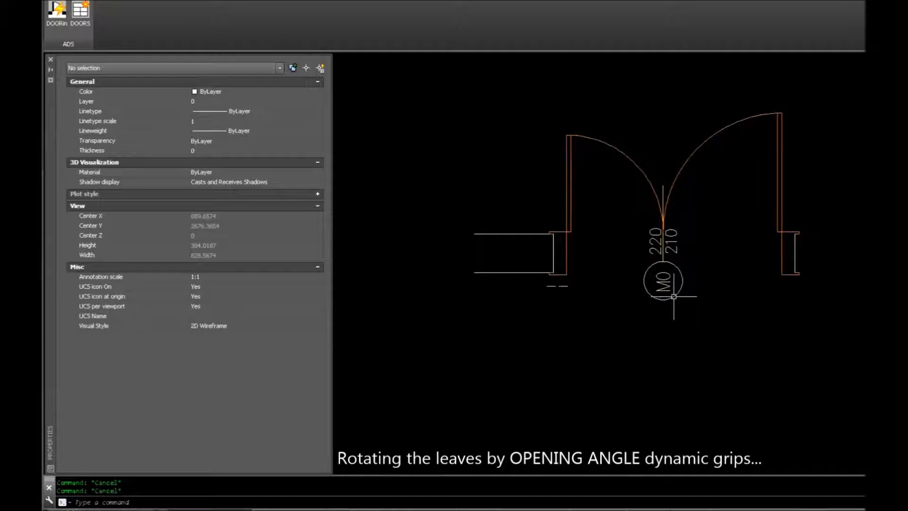
- Rotate the first leaf's opening-angle grip to 336
{"action": "left_click", "coordinate": [674, 298]}
{"action": "left_click", "coordinate": [567, 136]}
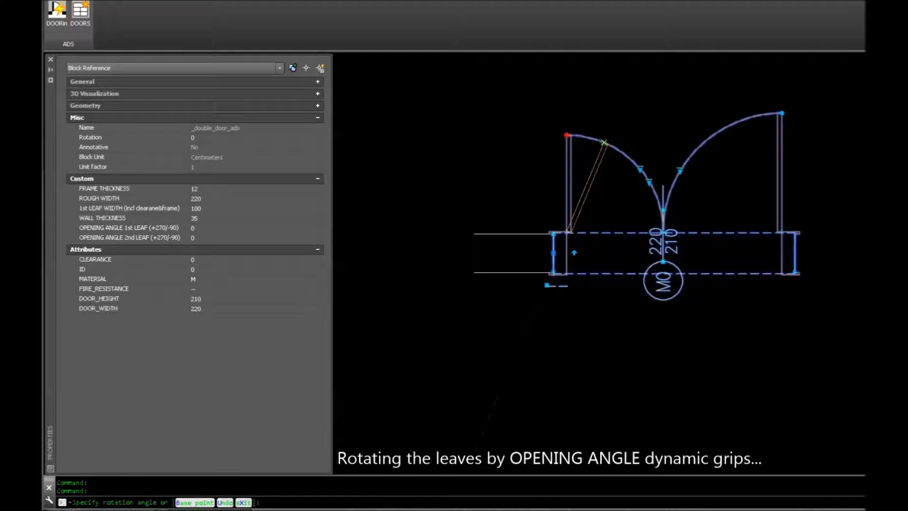
{"action": "left_click", "coordinate": [607, 143]}
{"action": "key", "text": "Escape"}
{"action": "key", "text": "Escape"}
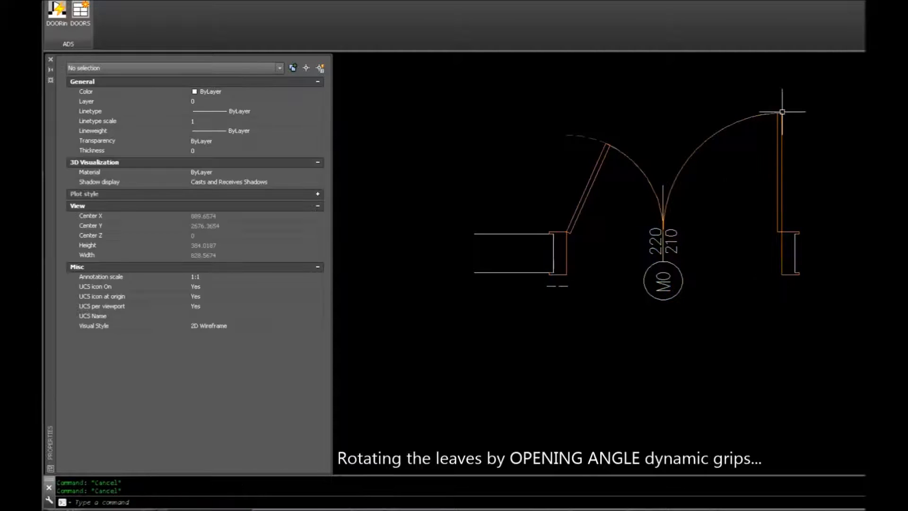
- Swing the second leaf with its opening-angle grip, first outward then inward
{"action": "left_click", "coordinate": [781, 122]}
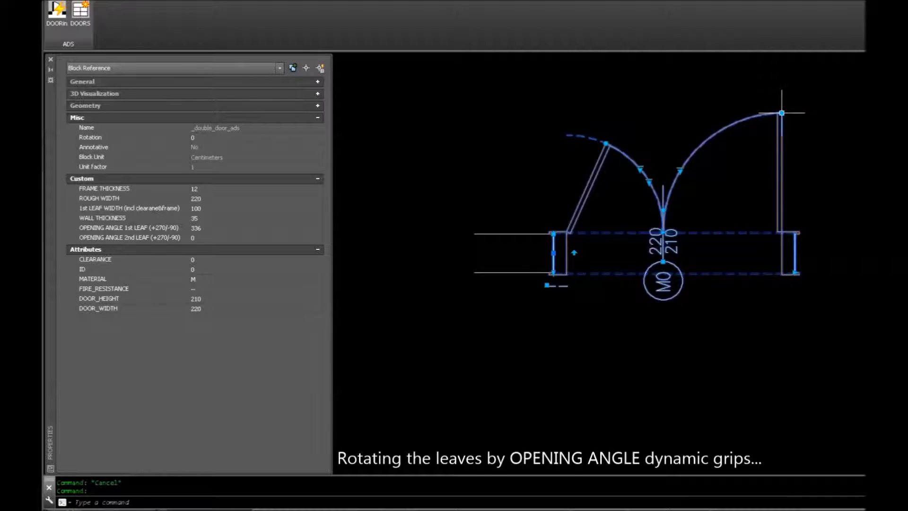
{"action": "left_click", "coordinate": [782, 113]}
{"action": "left_click", "coordinate": [822, 121]}
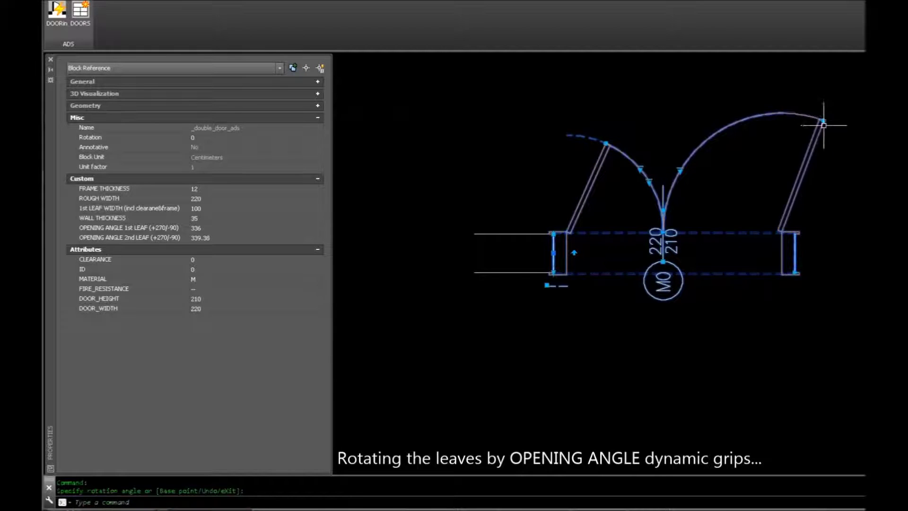
{"action": "key", "text": "Escape"}
{"action": "key", "text": "Escape"}
{"action": "left_click", "coordinate": [816, 136]}
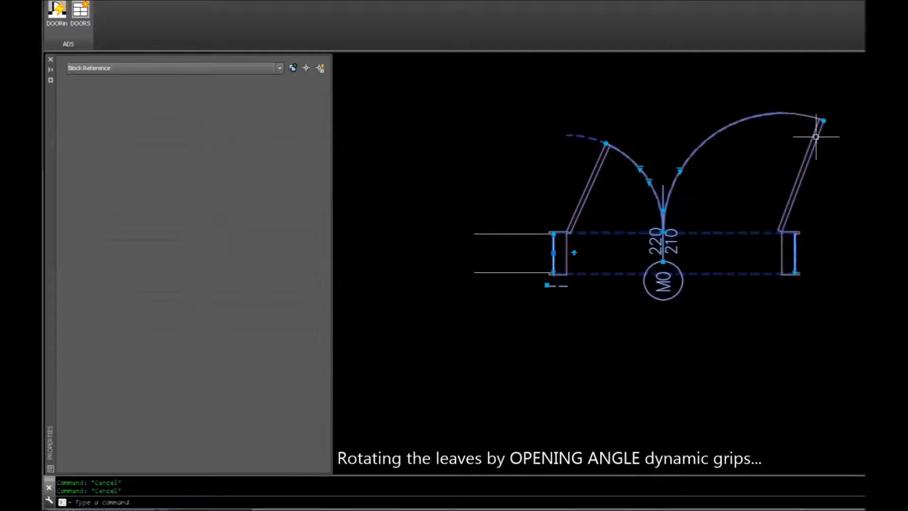
{"action": "left_click", "coordinate": [823, 120]}
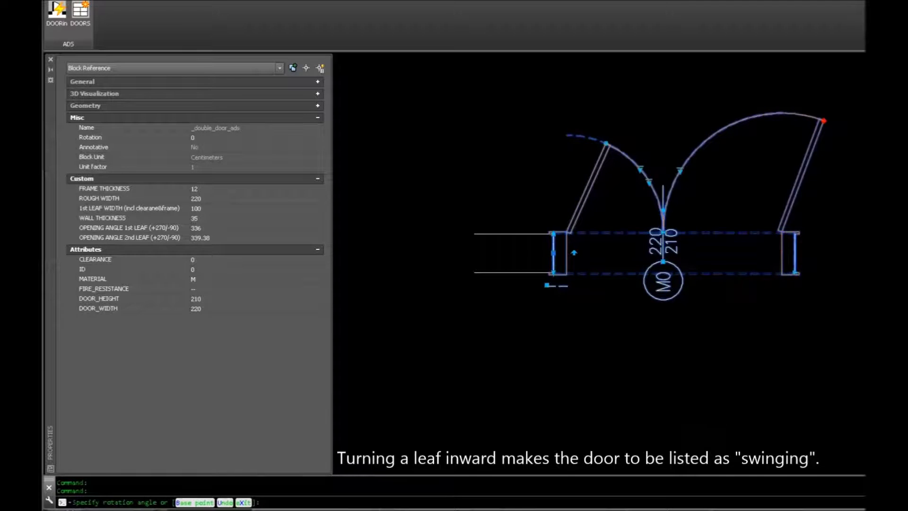
{"action": "left_click", "coordinate": [705, 385]}
{"action": "key", "text": "Escape"}
{"action": "key", "text": "Escape"}
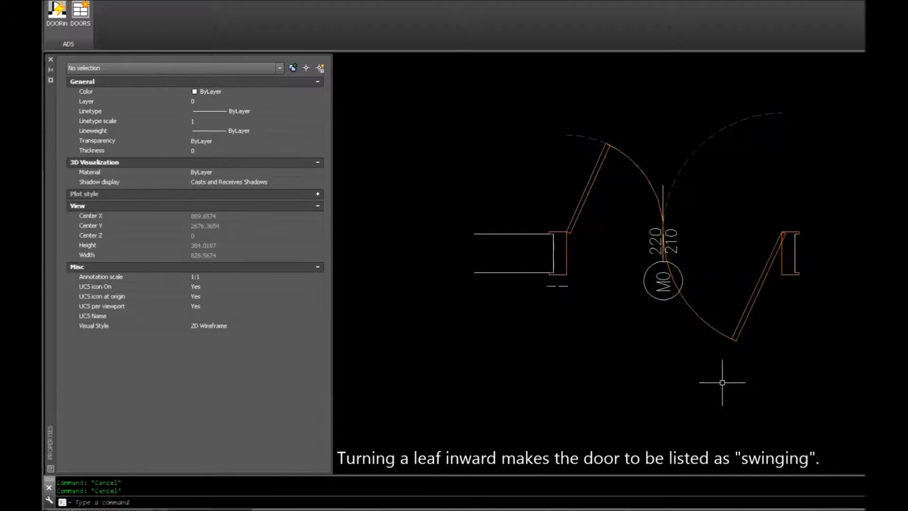
- Swing the second leaf back outward to an opening angle of 27.06
{"action": "left_click", "coordinate": [730, 337]}
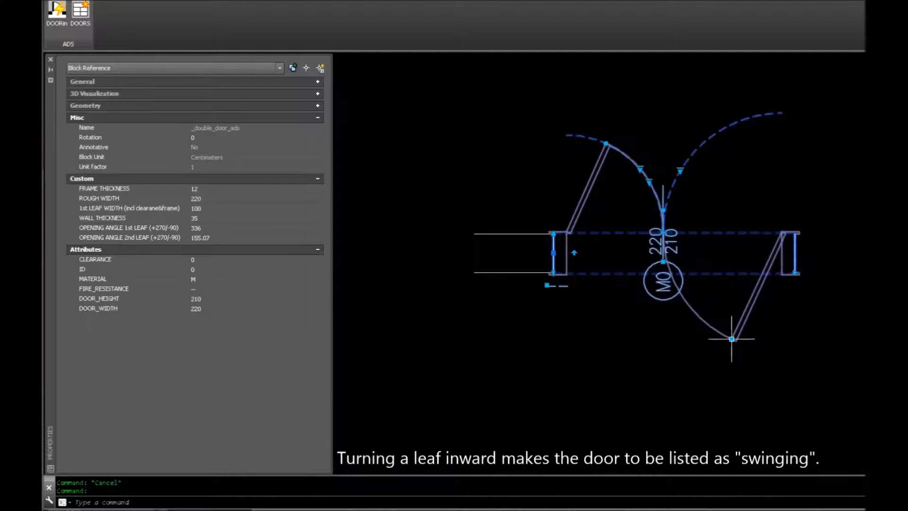
{"action": "left_click", "coordinate": [732, 338]}
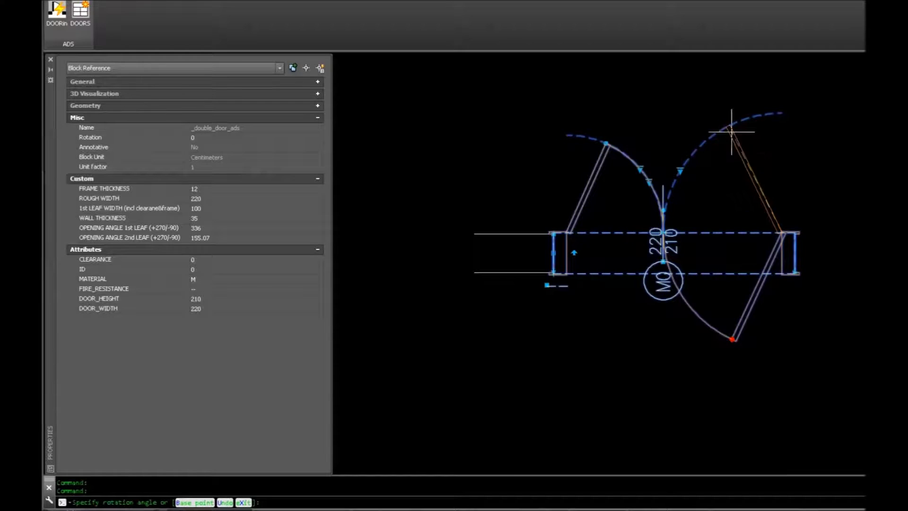
{"action": "left_click", "coordinate": [726, 118]}
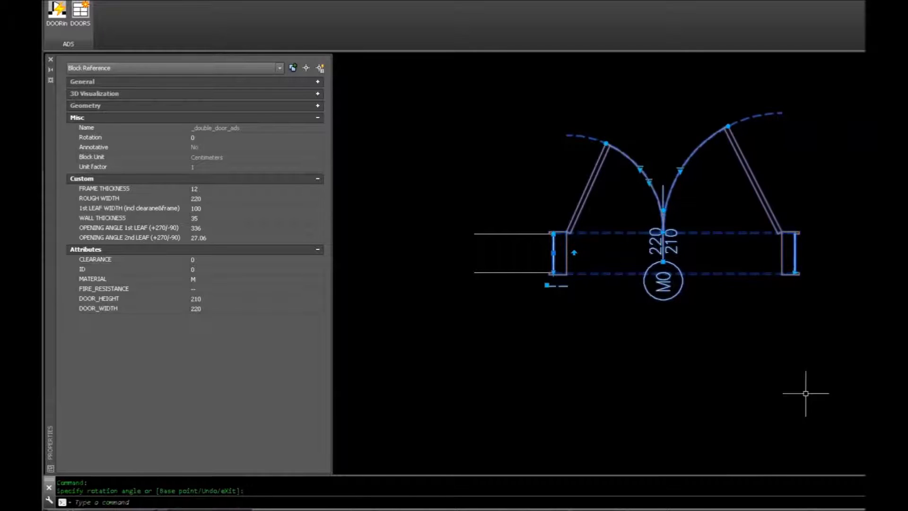
{"action": "key", "text": "Escape"}
{"action": "key", "text": "Escape"}
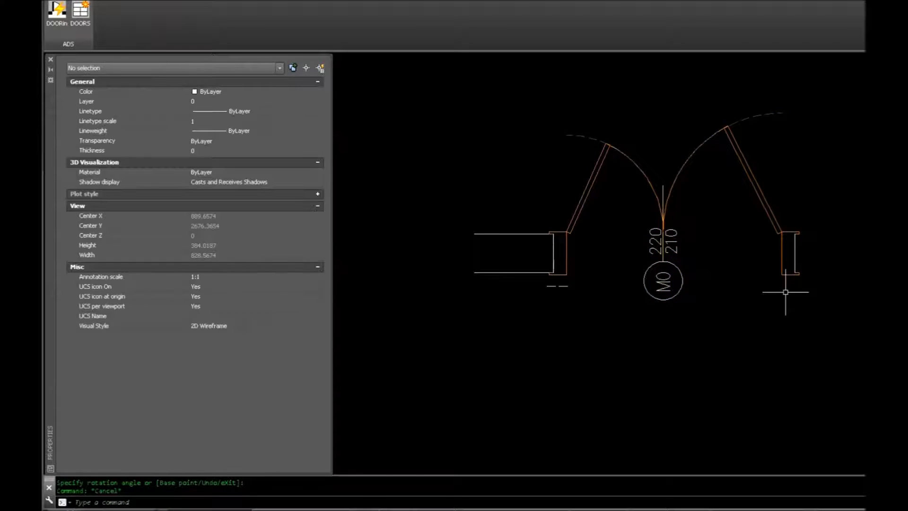
{"action": "left_click", "coordinate": [642, 172]}
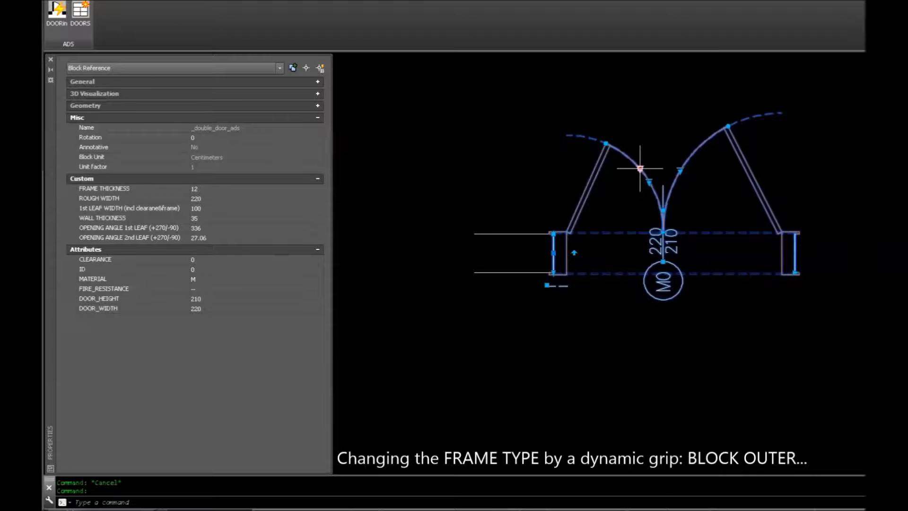
{"action": "left_click", "coordinate": [641, 168]}
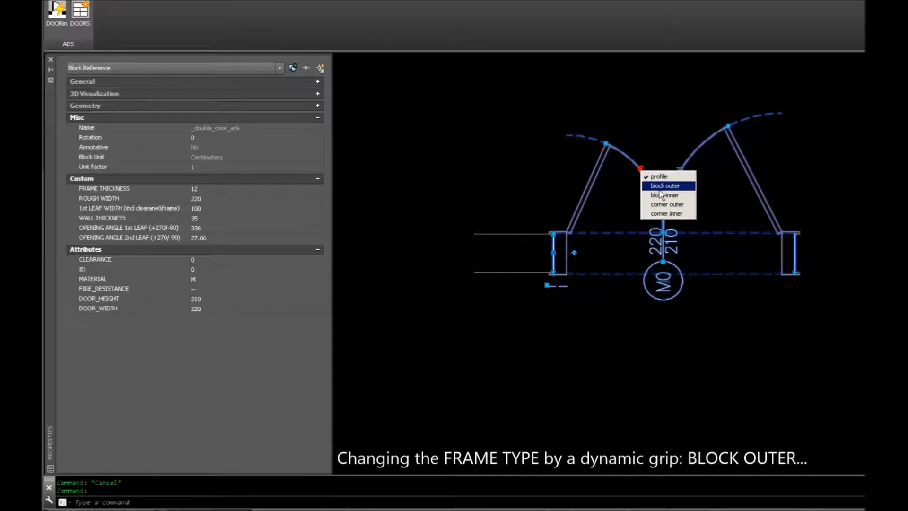
{"action": "left_click", "coordinate": [660, 188]}
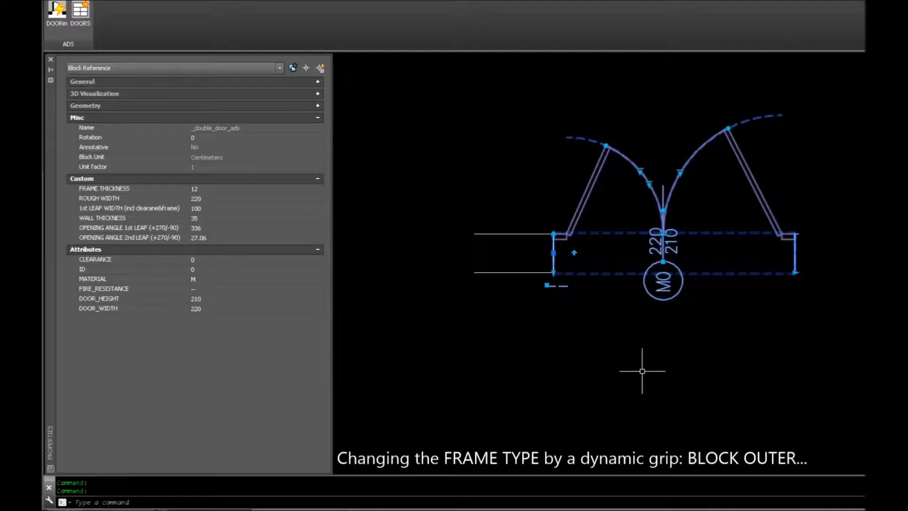
{"action": "key", "text": "Escape"}
{"action": "key", "text": "Escape"}
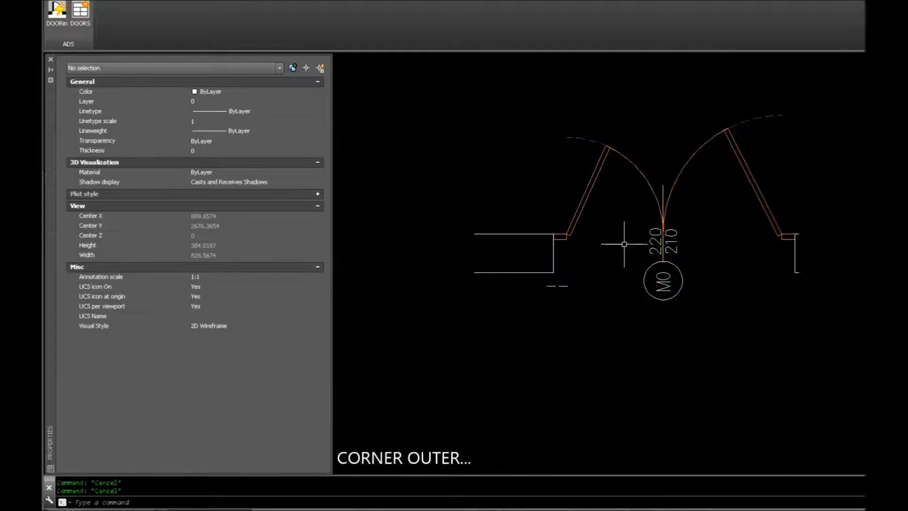
{"action": "left_click", "coordinate": [640, 168]}
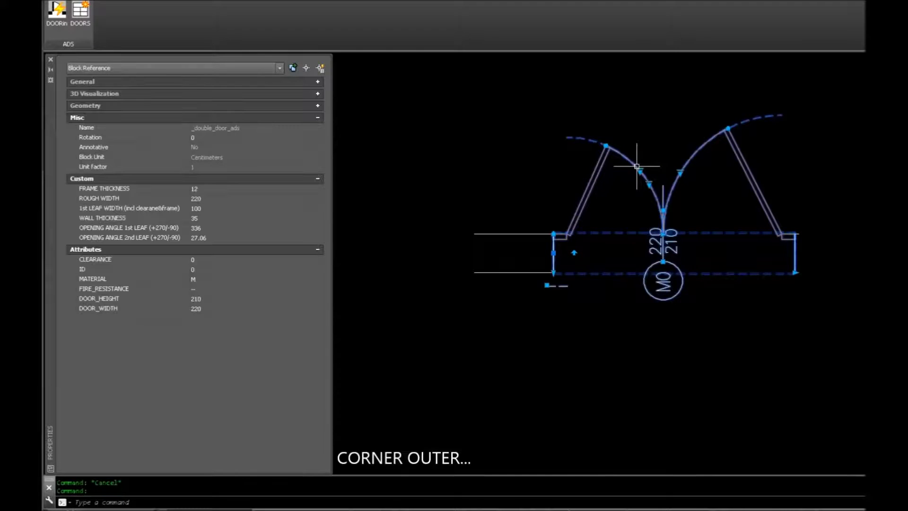
{"action": "left_click", "coordinate": [640, 170]}
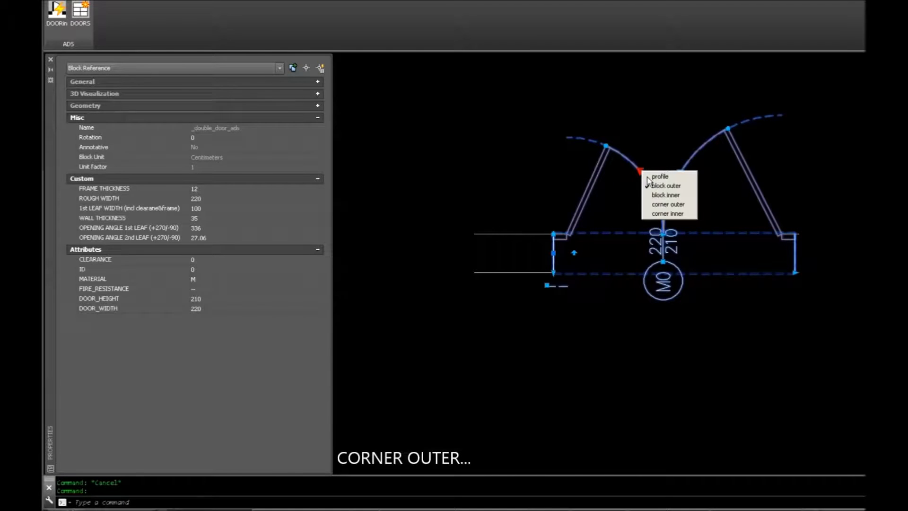
{"action": "left_click", "coordinate": [661, 204]}
{"action": "key", "text": "Escape"}
{"action": "key", "text": "Escape"}
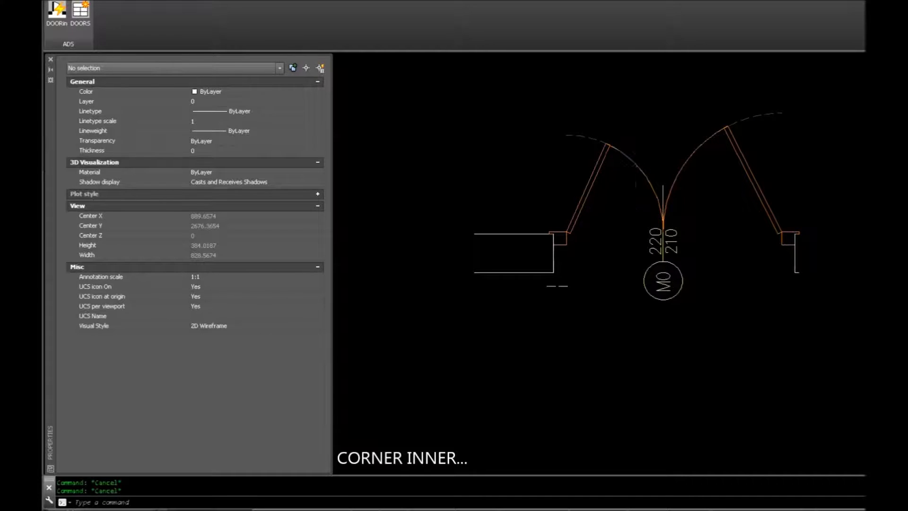
{"action": "left_click", "coordinate": [635, 164]}
{"action": "left_click", "coordinate": [641, 169]}
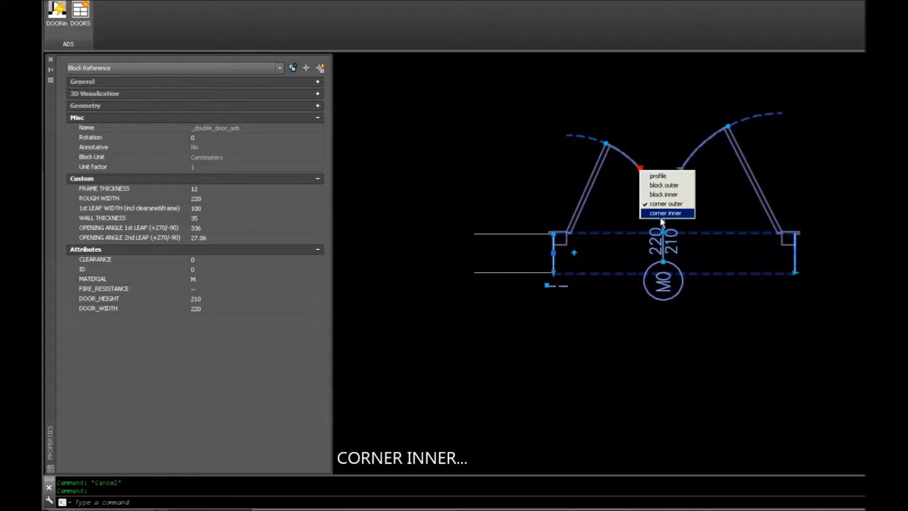
{"action": "left_click", "coordinate": [661, 213]}
{"action": "key", "text": "Escape"}
{"action": "key", "text": "Escape"}
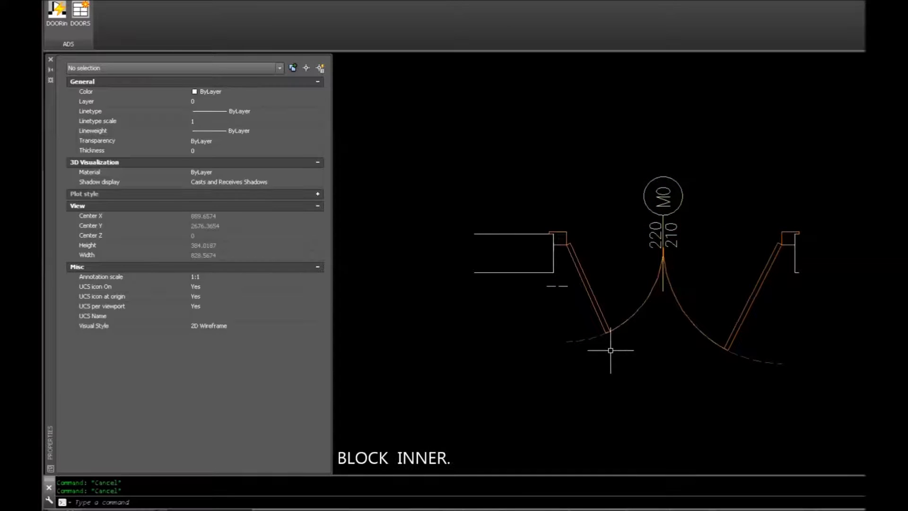
{"action": "left_click", "coordinate": [604, 326]}
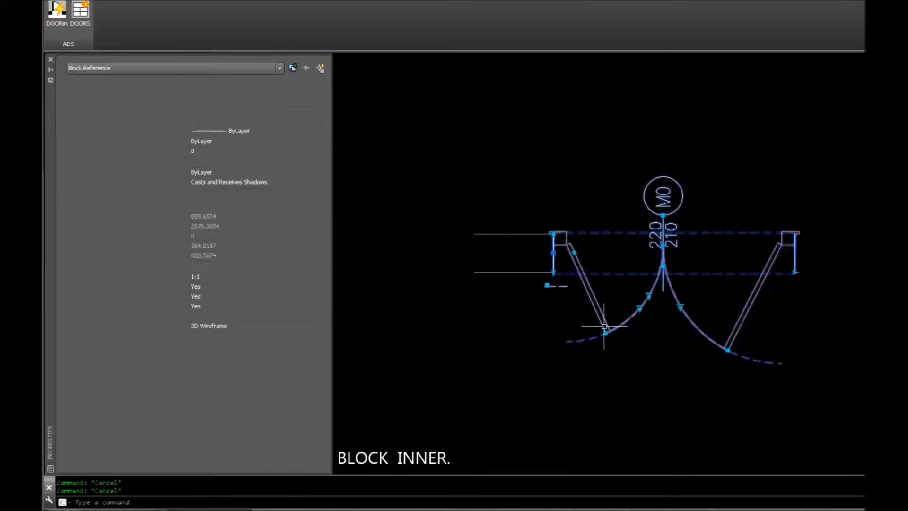
{"action": "left_click", "coordinate": [640, 308]}
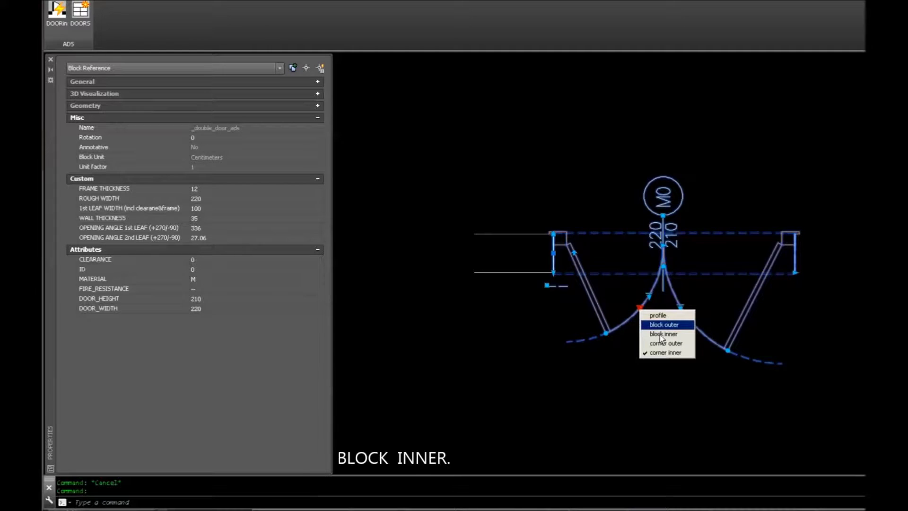
{"action": "left_click", "coordinate": [665, 334]}
{"action": "key", "text": "Escape"}
{"action": "key", "text": "Escape"}
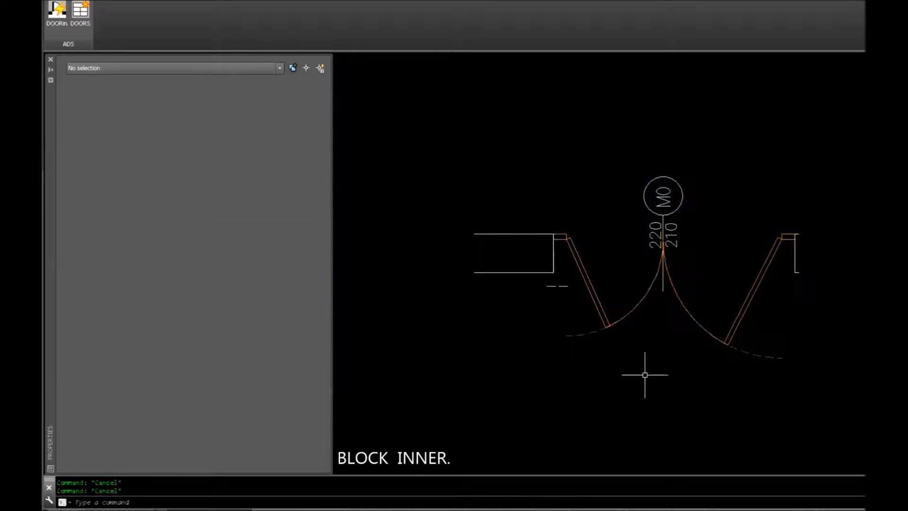
{"action": "left_click", "coordinate": [616, 324]}
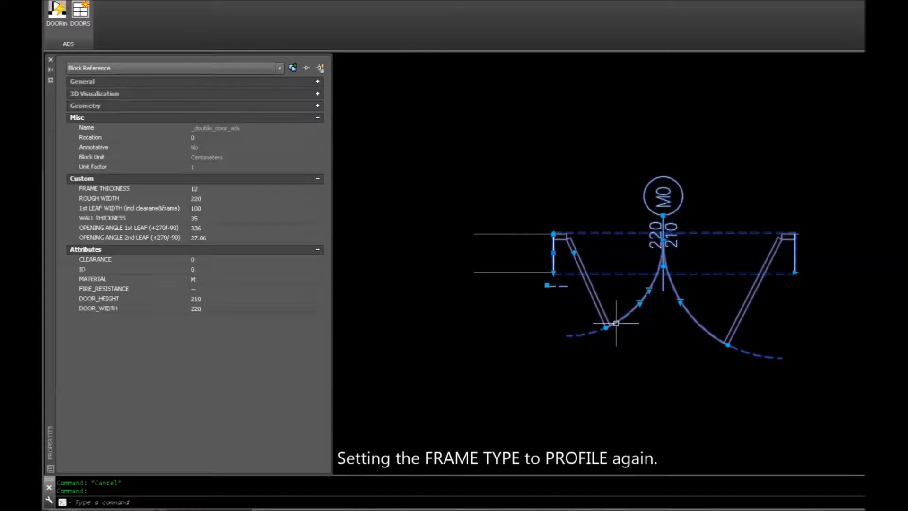
{"action": "left_click", "coordinate": [639, 302]}
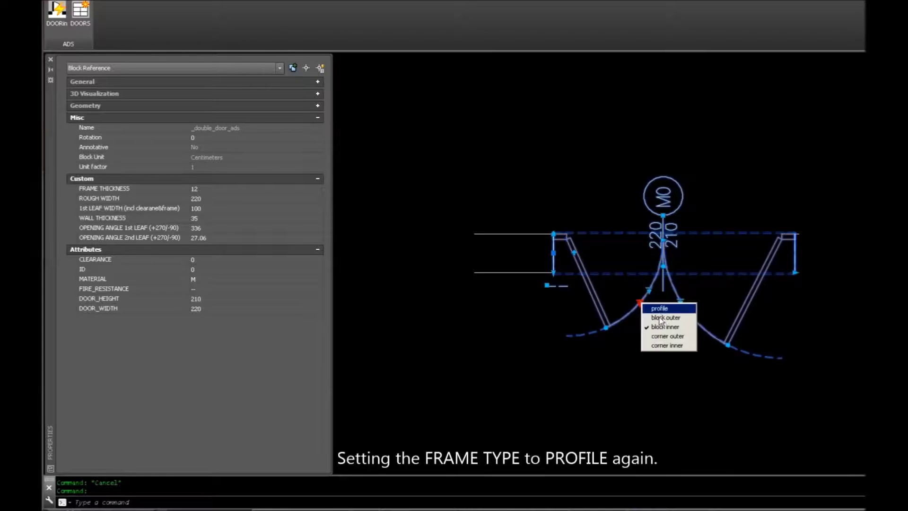
{"action": "left_click", "coordinate": [655, 307]}
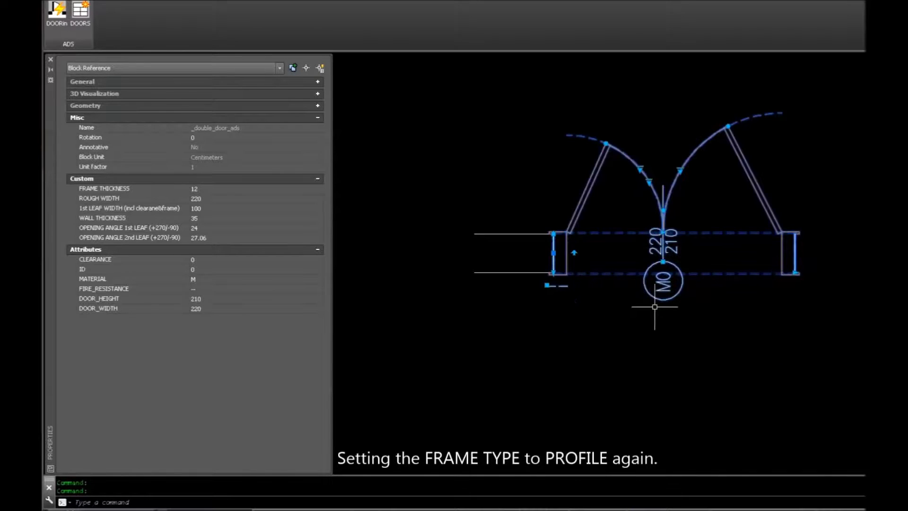
{"action": "key", "text": "Escape"}
{"action": "left_click", "coordinate": [651, 181]}
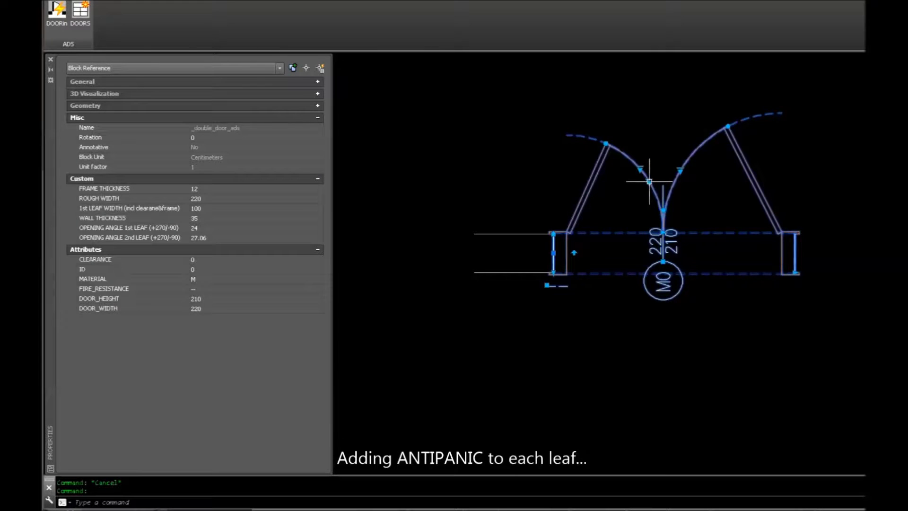
- Switch both door leaves to antipanic using each leaf's lookup grip
{"action": "left_click", "coordinate": [650, 182]}
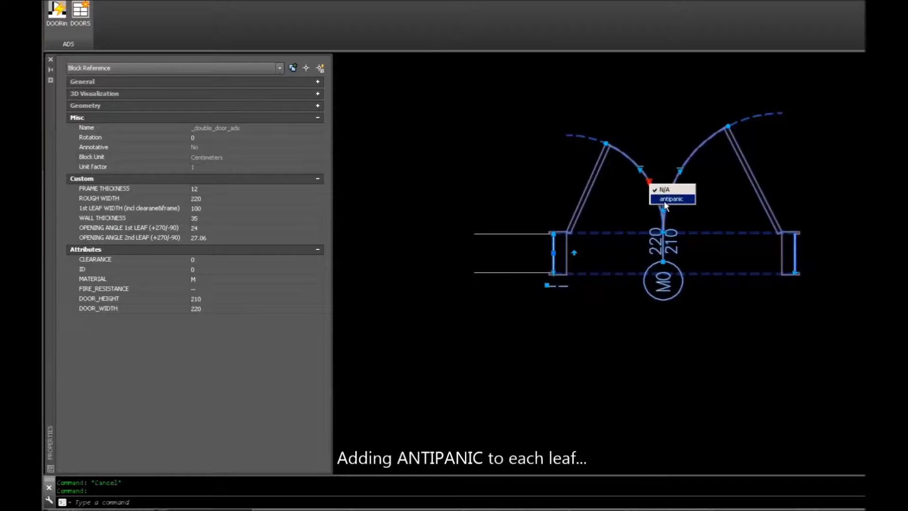
{"action": "left_click", "coordinate": [665, 200]}
{"action": "key", "text": "Escape"}
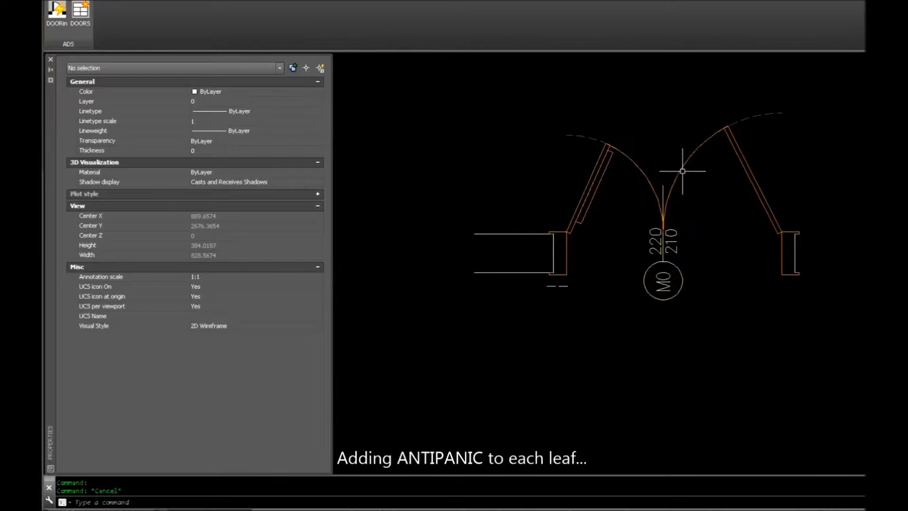
{"action": "left_click", "coordinate": [681, 171]}
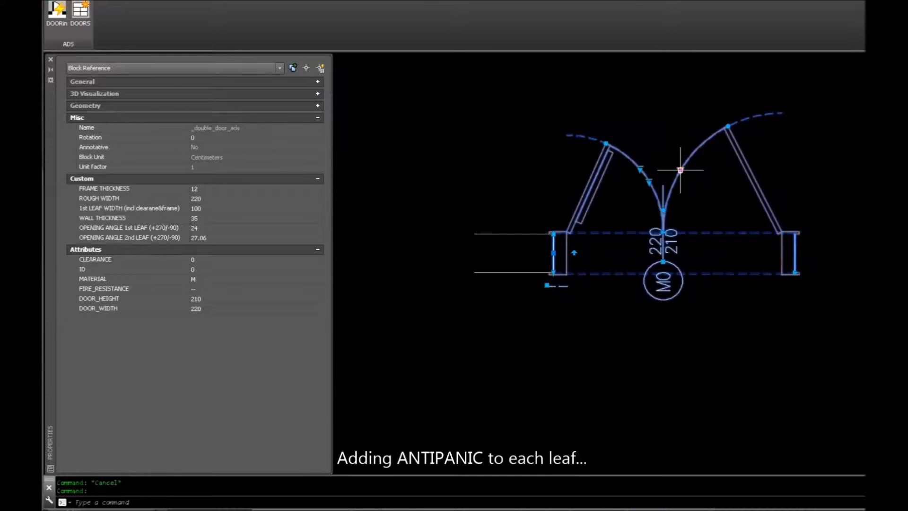
{"action": "left_click", "coordinate": [681, 170]}
{"action": "left_click", "coordinate": [699, 189]}
{"action": "key", "text": "Escape"}
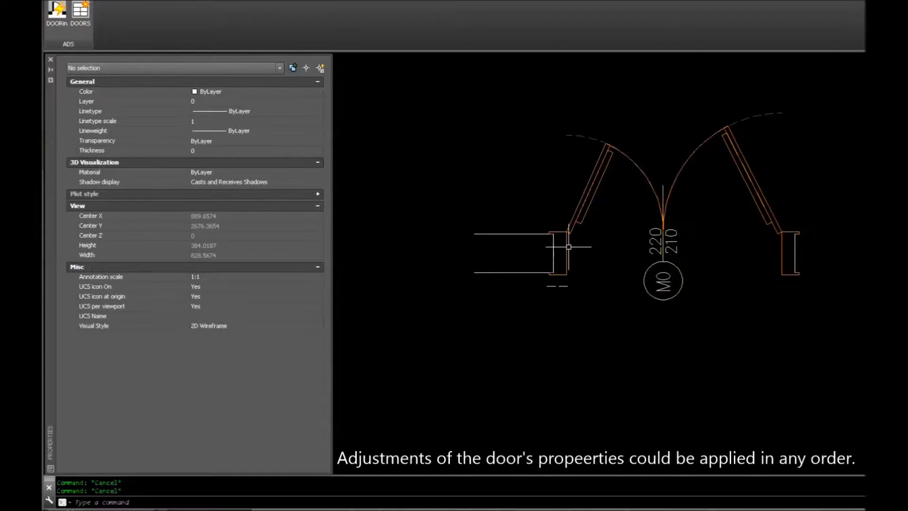
- Set the door's frame thickness to 5
{"action": "left_click", "coordinate": [568, 247]}
{"action": "left_click", "coordinate": [215, 189]}
{"action": "type", "text": "5"}
{"action": "key", "text": "Return"}
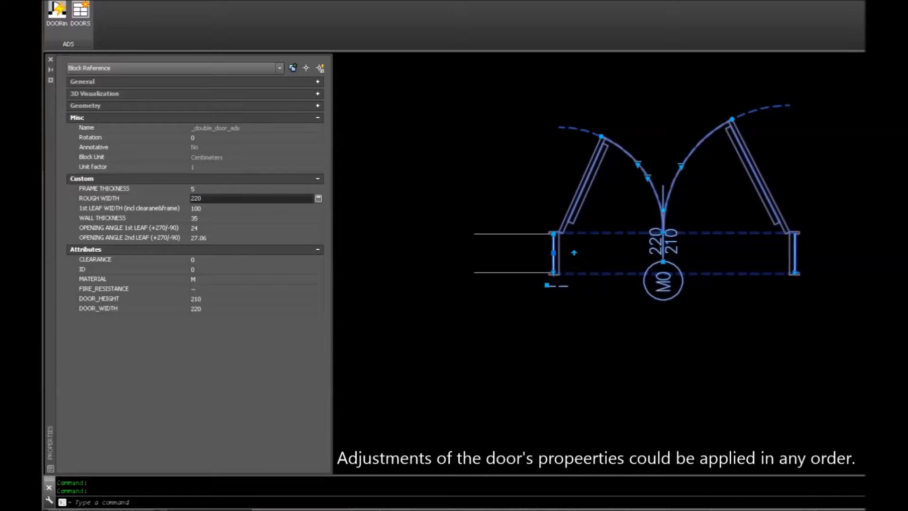
- Reposition the second leaf's opening angle and flip the door's swing
{"action": "left_click", "coordinate": [720, 96]}
{"action": "left_click", "coordinate": [714, 323]}
{"action": "left_click", "coordinate": [575, 253]}
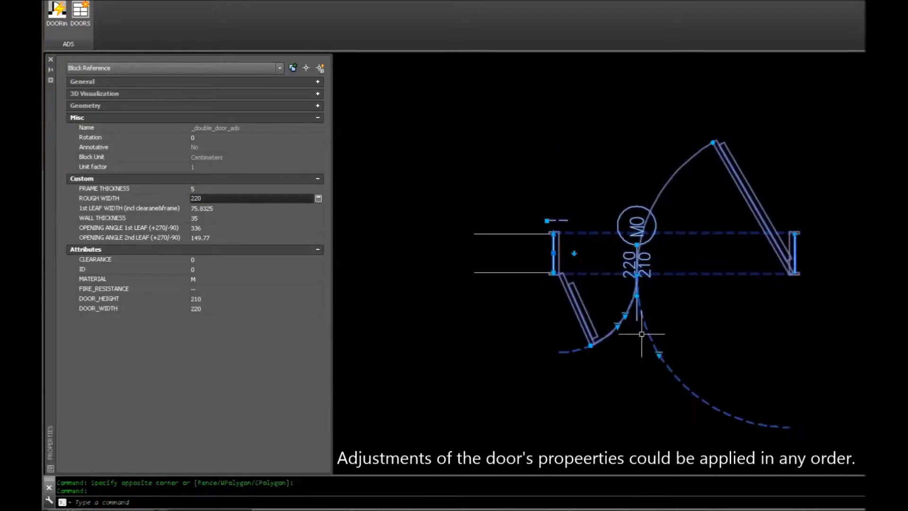
{"action": "left_click", "coordinate": [660, 355]}
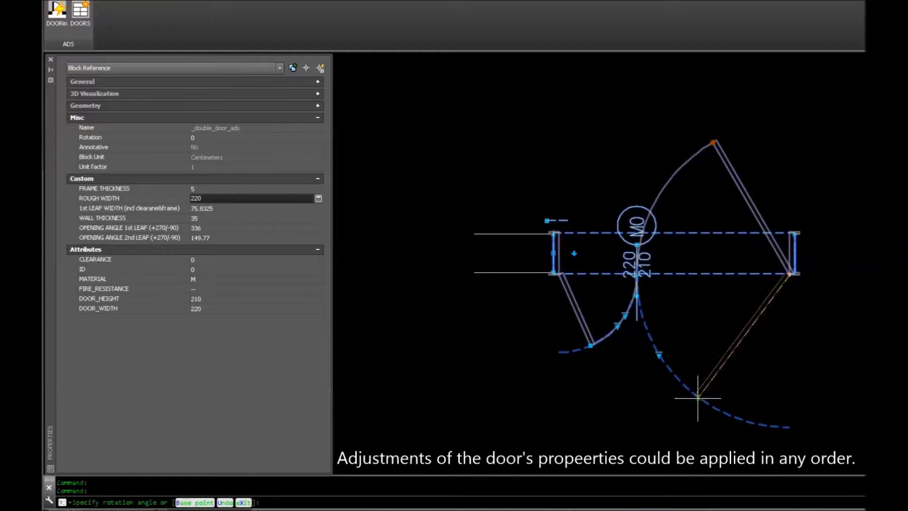
{"action": "left_click", "coordinate": [695, 385]}
{"action": "key", "text": "Escape"}
- Flip the door so its leaves swing upward
{"action": "left_click", "coordinate": [710, 233]}
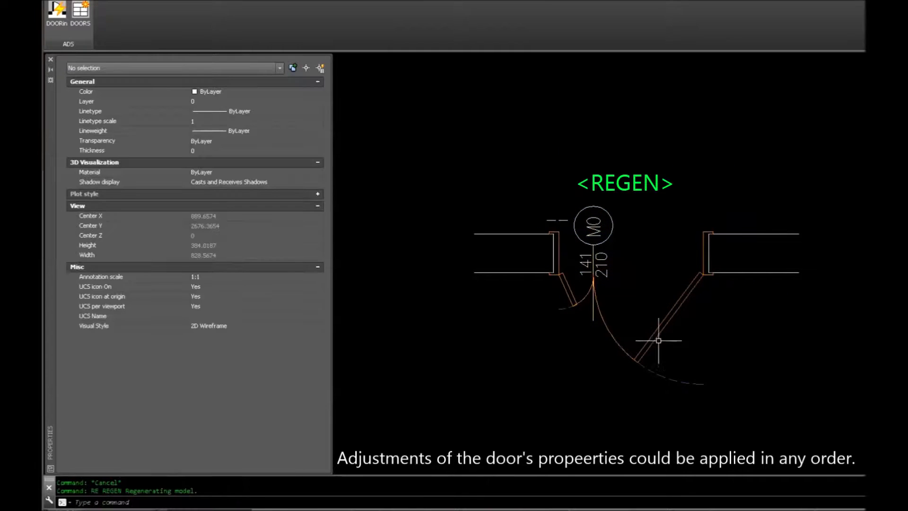
{"action": "left_click", "coordinate": [593, 275]}
{"action": "left_click", "coordinate": [643, 180]}
{"action": "key", "text": "Escape"}
- Move the centre grip to narrow the first leaf and apply a wall fitting option
{"action": "left_click", "coordinate": [658, 211]}
{"action": "left_click", "coordinate": [656, 233]}
{"action": "left_click", "coordinate": [623, 233]}
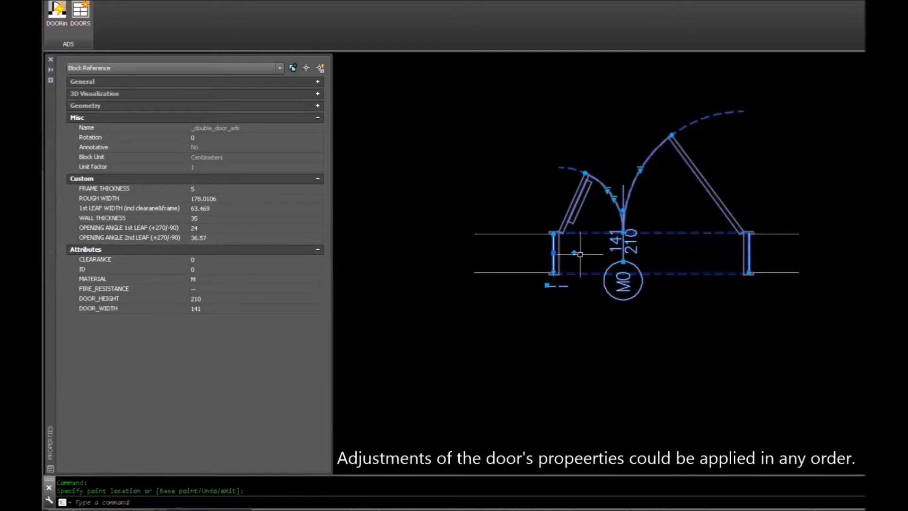
{"action": "left_click", "coordinate": [608, 190]}
{"action": "left_click", "coordinate": [629, 216]}
{"action": "key", "text": "Escape"}
- Deepen the frame with the frame-depth grip, leaves swinging down
{"action": "left_click", "coordinate": [586, 252]}
{"action": "left_click", "coordinate": [554, 245]}
{"action": "left_click", "coordinate": [553, 313]}
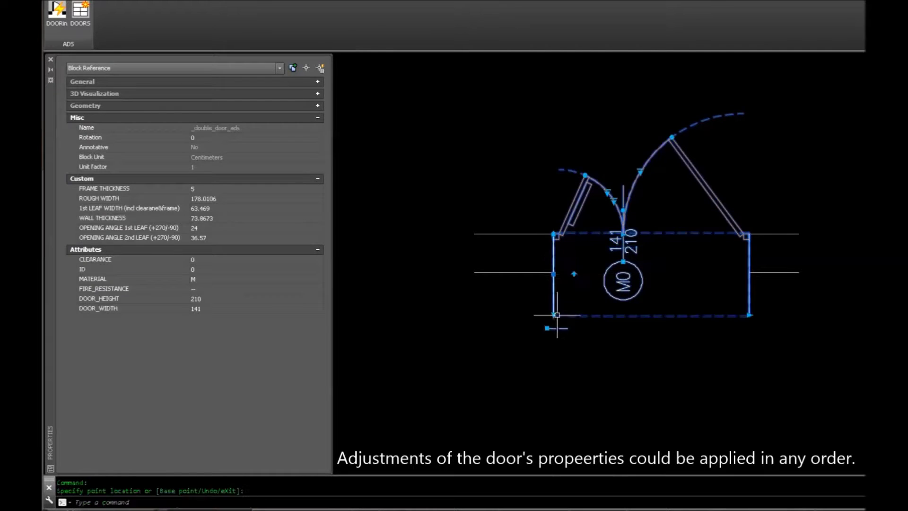
{"action": "key", "text": "Escape"}
- Set rough width 202, first leaf width 101 and clearance 2 in Properties
{"action": "left_click", "coordinate": [694, 383]}
{"action": "left_click", "coordinate": [239, 204]}
{"action": "left_click", "coordinate": [220, 211]}
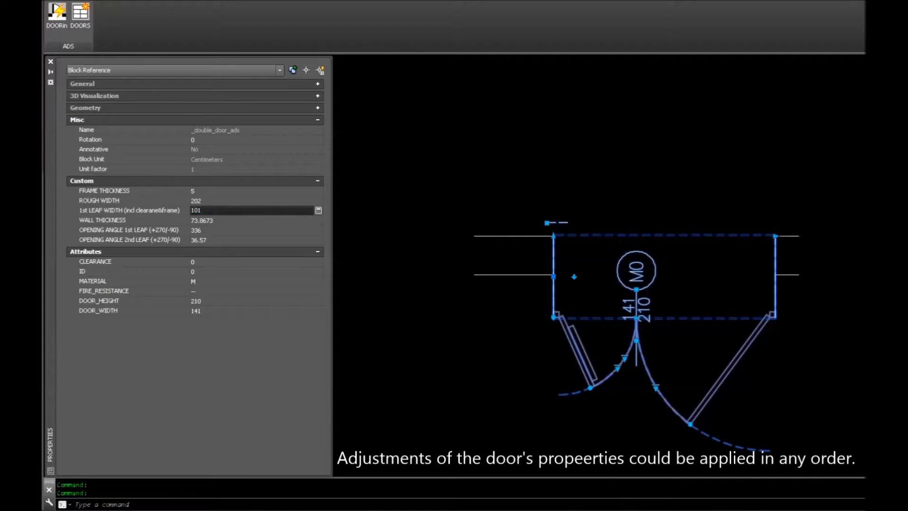
{"action": "left_click", "coordinate": [222, 221]}
{"action": "left_click", "coordinate": [222, 262]}
{"action": "type", "text": "2"}
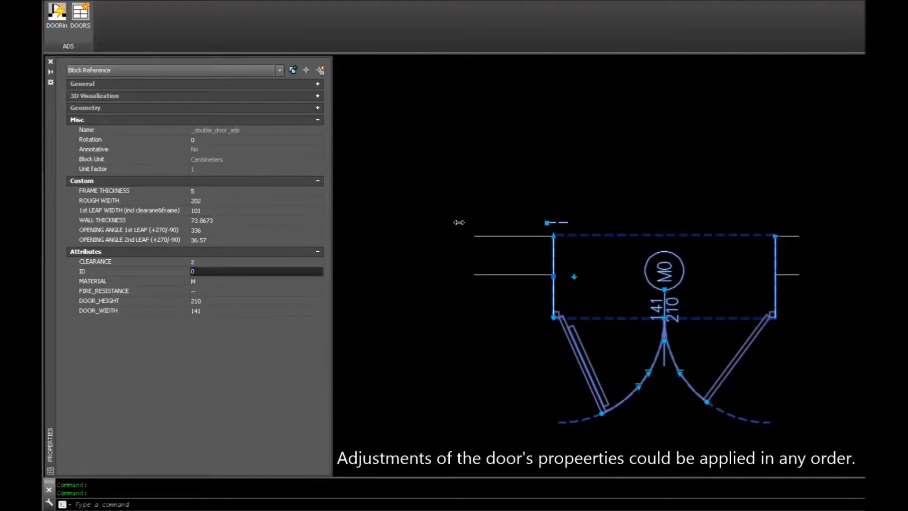
{"action": "left_click", "coordinate": [602, 413]}
- Swing both leaves shut to angles 359.99 and 0
{"action": "left_click", "coordinate": [553, 420]}
{"action": "left_click", "coordinate": [707, 403]}
{"action": "left_click", "coordinate": [770, 422]}
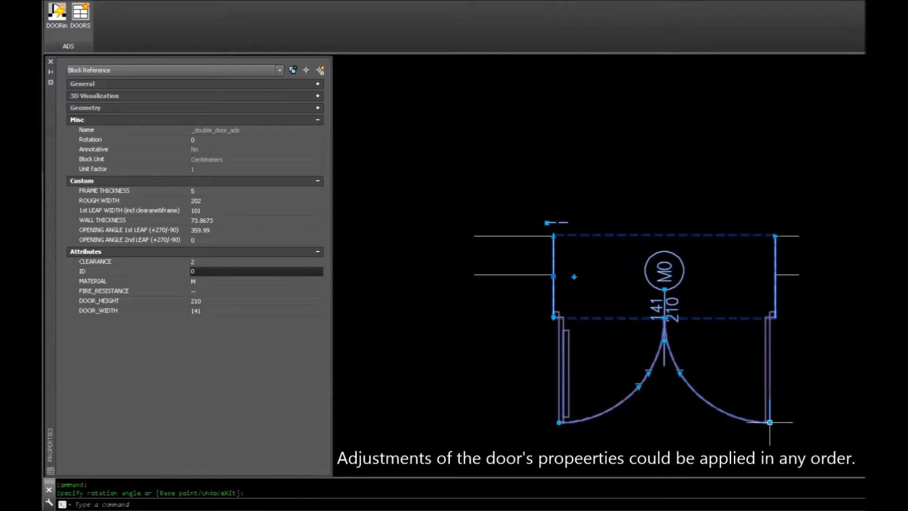
- Move the door up into the wall and flip its swing upward
{"action": "type", "text": "m"}
{"action": "key", "text": "Return"}
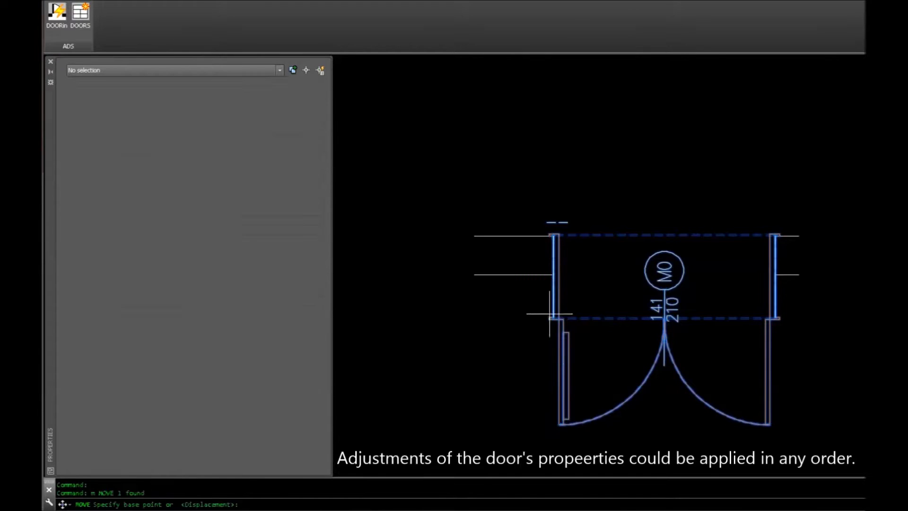
{"action": "left_click", "coordinate": [562, 308]}
{"action": "left_click", "coordinate": [562, 266]}
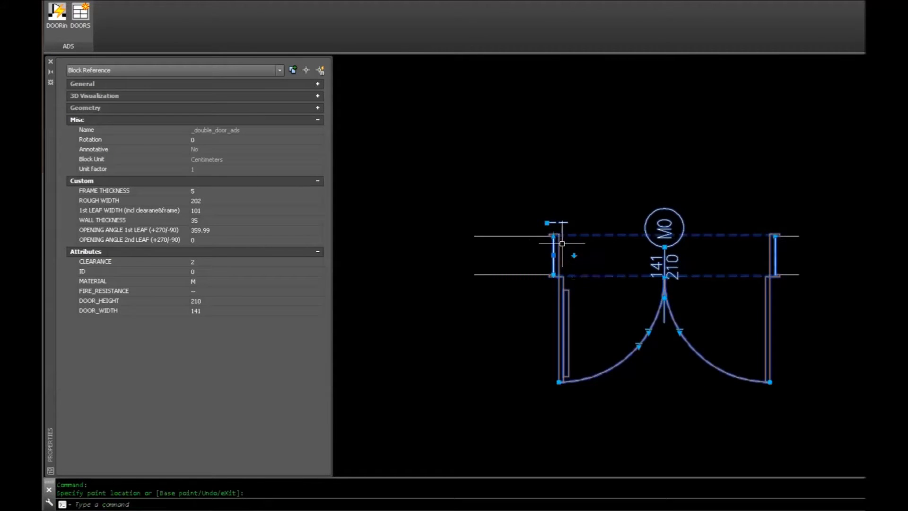
{"action": "left_click", "coordinate": [574, 255]}
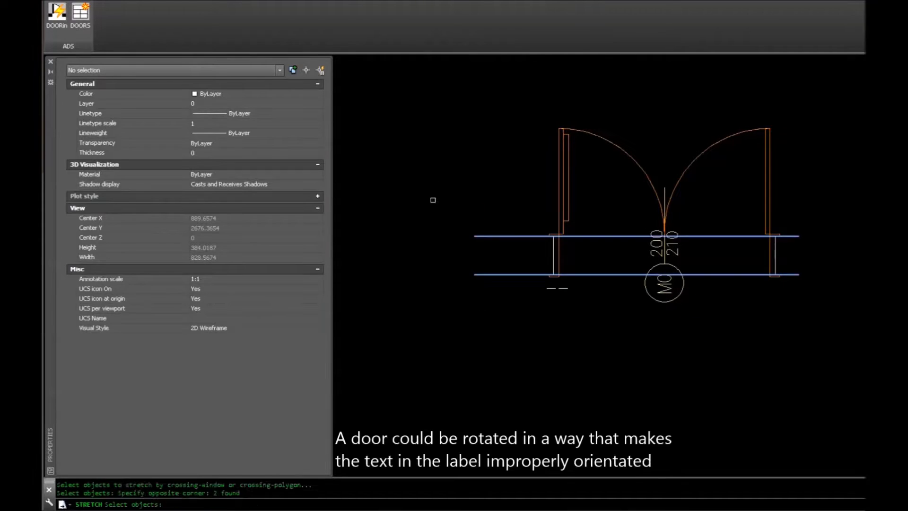
- Clear the wall lines across the opening and rotate the door 90°
{"action": "key", "text": "F8"}
{"action": "left_click", "coordinate": [587, 327]}
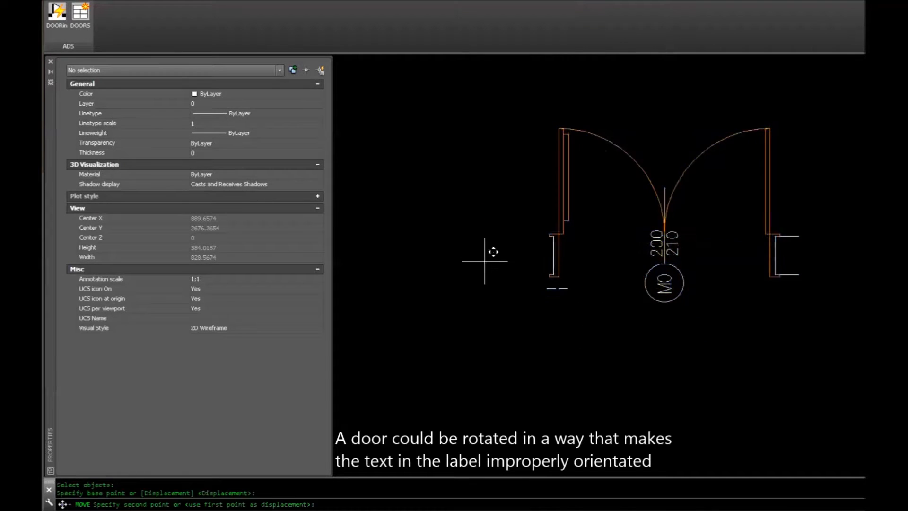
{"action": "left_click", "coordinate": [563, 381]}
{"action": "type", "text": "ro"}
{"action": "key", "text": "Return"}
{"action": "left_click", "coordinate": [562, 382]}
{"action": "left_click", "coordinate": [563, 359]}
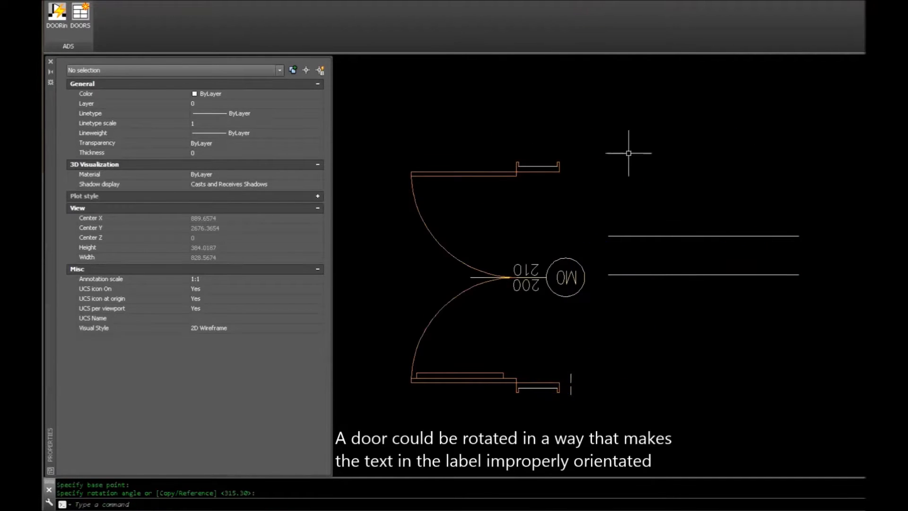
- Turn the door's 200/210 M0 label upright with its orientation grip
{"action": "left_click", "coordinate": [482, 277]}
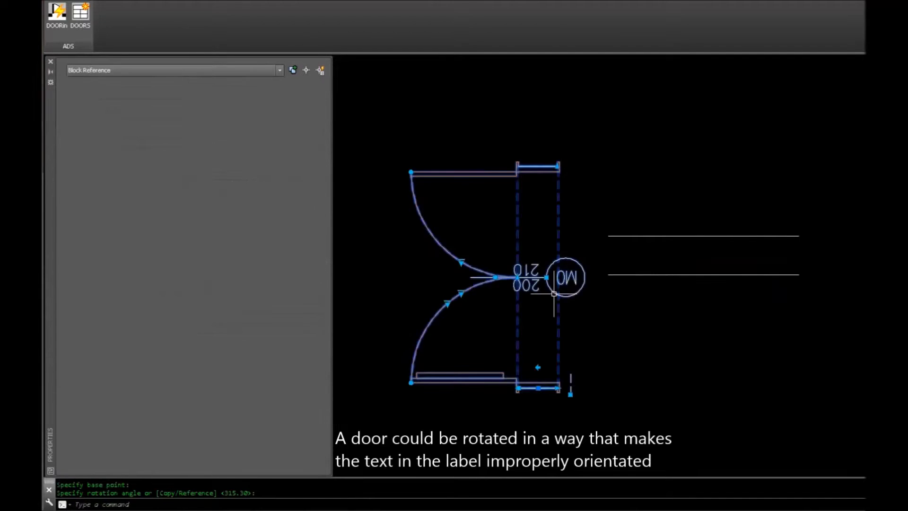
{"action": "left_click", "coordinate": [495, 277]}
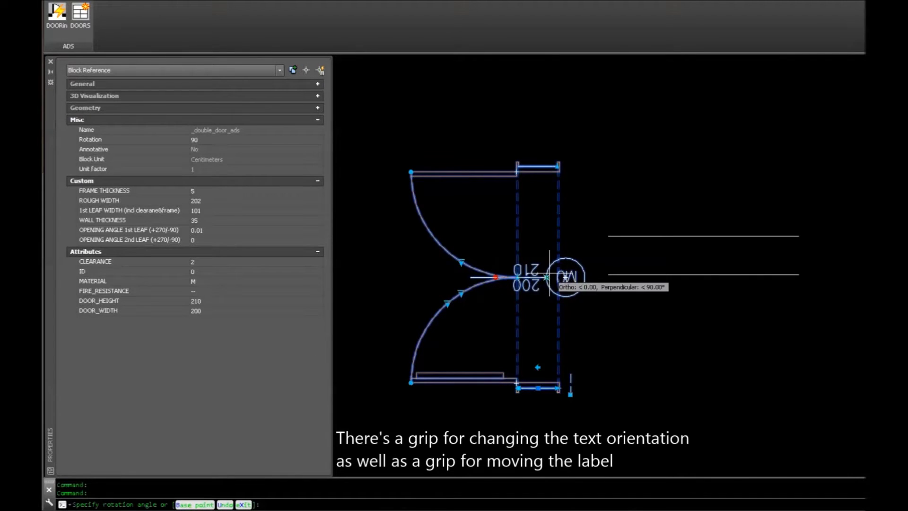
{"action": "left_click", "coordinate": [547, 278]}
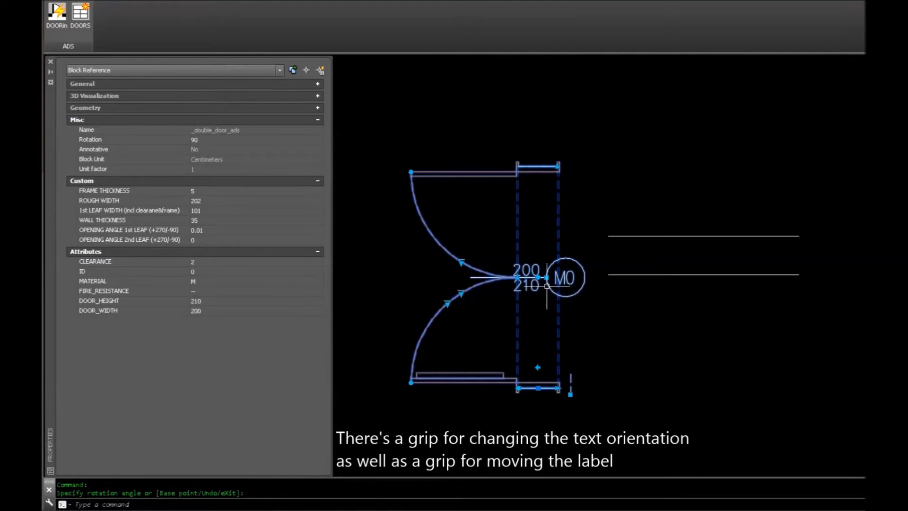
{"action": "key", "text": "Escape"}
- Move the label higher, above the door's centre
{"action": "left_click", "coordinate": [547, 278]}
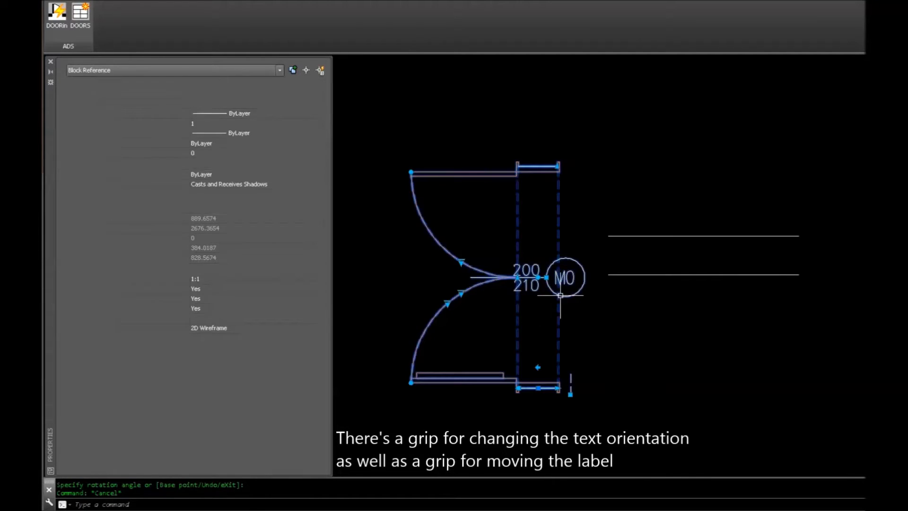
{"action": "left_click", "coordinate": [548, 277]}
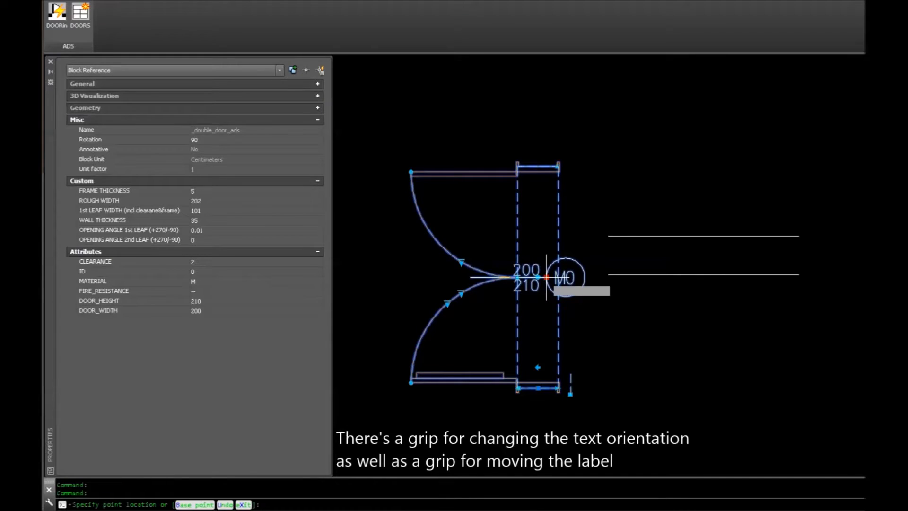
{"action": "left_click", "coordinate": [547, 227]}
{"action": "key", "text": "Escape"}
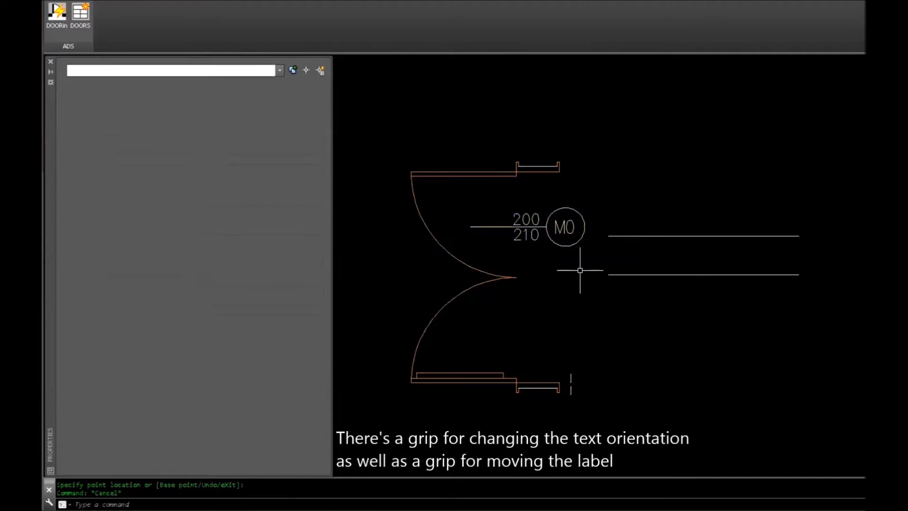
{"action": "left_click", "coordinate": [557, 174]}
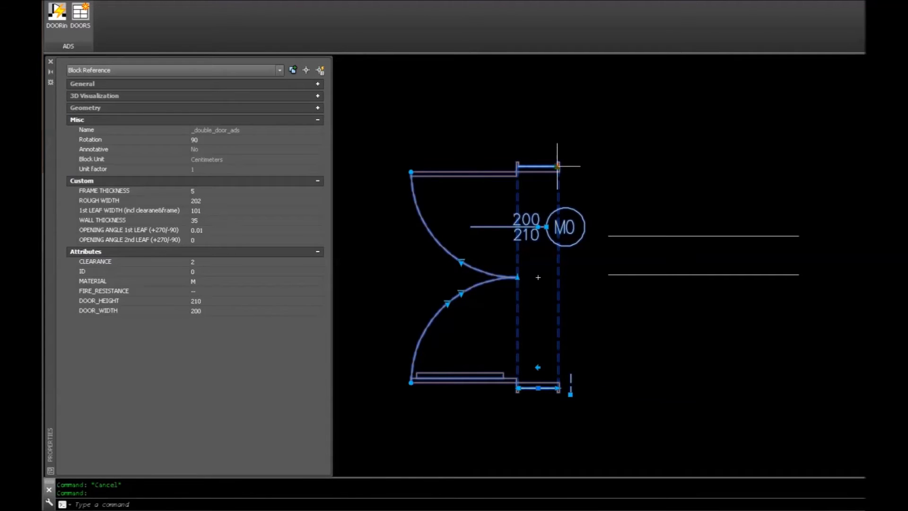
- Drag the corner grip to narrow the door to about 170.75 rough width
{"action": "left_click", "coordinate": [558, 166]}
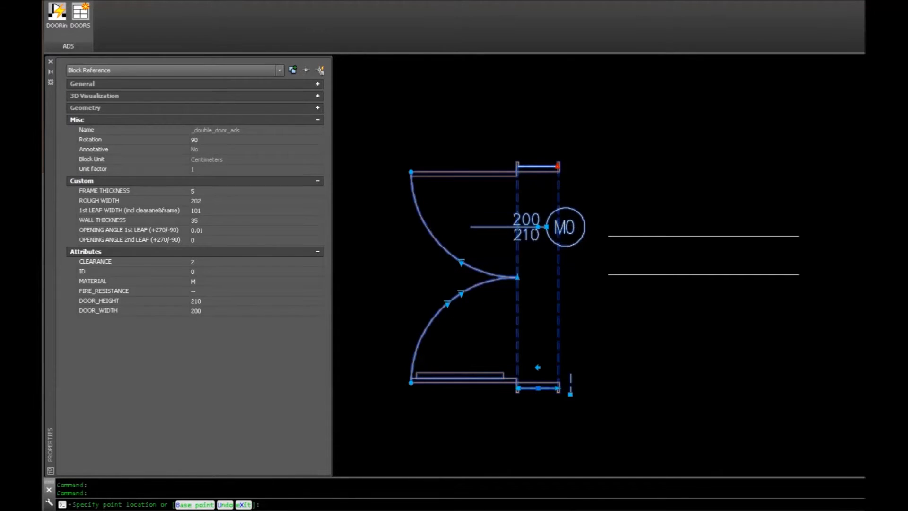
{"action": "left_click", "coordinate": [561, 206]}
{"action": "key", "text": "Escape"}
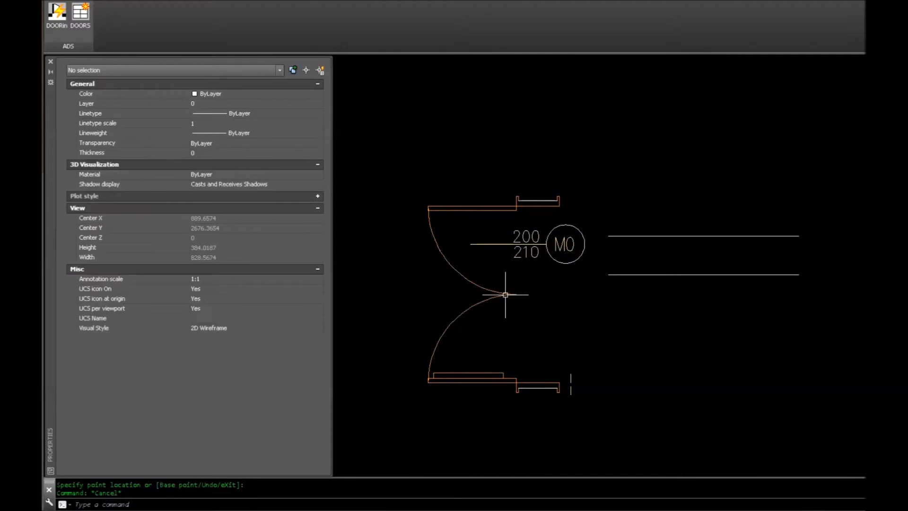
- Drag the middle grip to shift the leaf split, first leaf about 85.38
{"action": "left_click", "coordinate": [517, 294]}
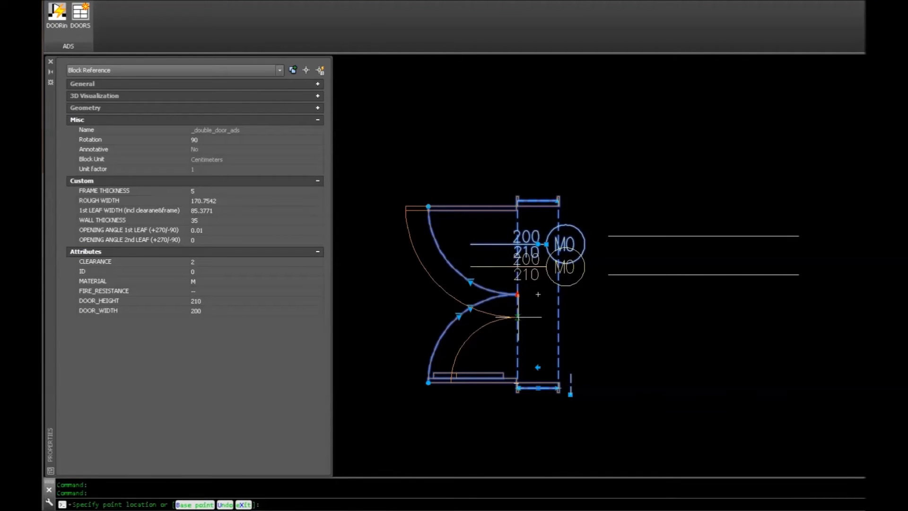
{"action": "left_click", "coordinate": [537, 294]}
{"action": "key", "text": "Escape"}
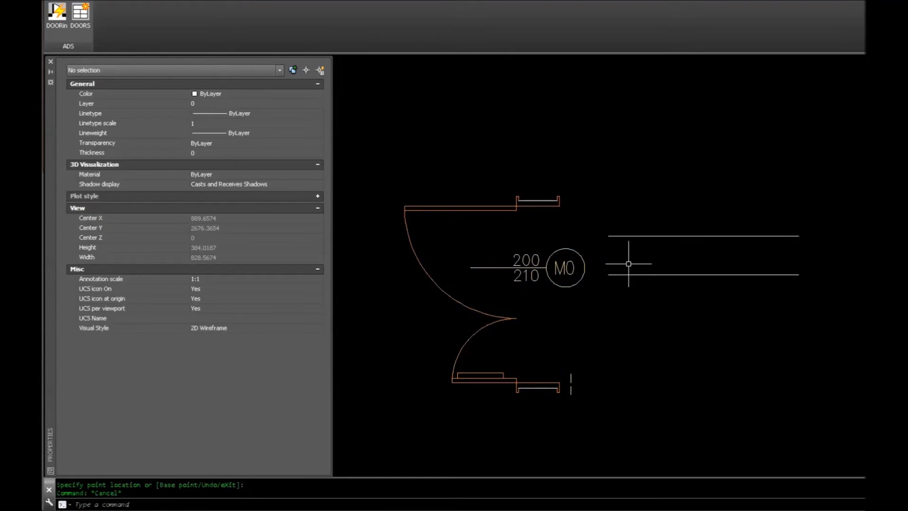